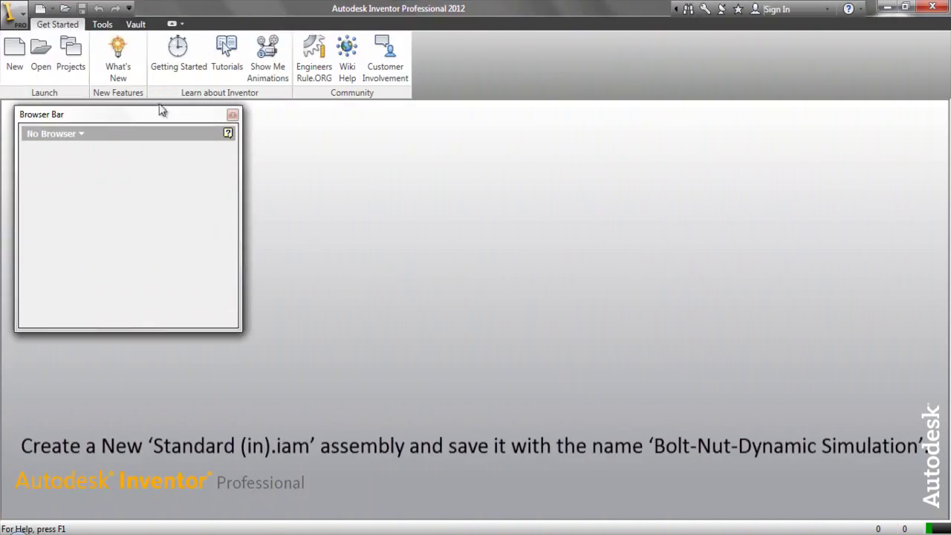
Create a new assembly from the English Standard (in).iam template.
left_click(14, 60)
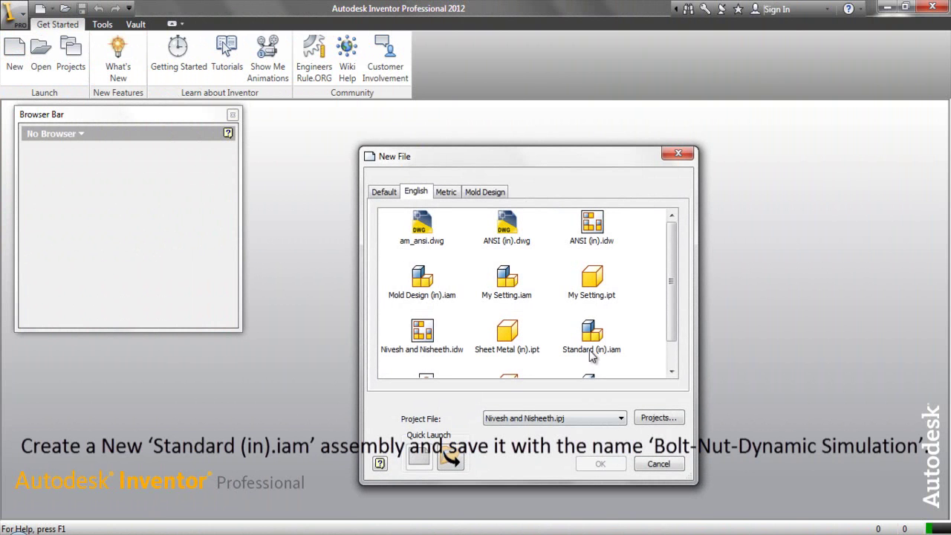
left_click(592, 334)
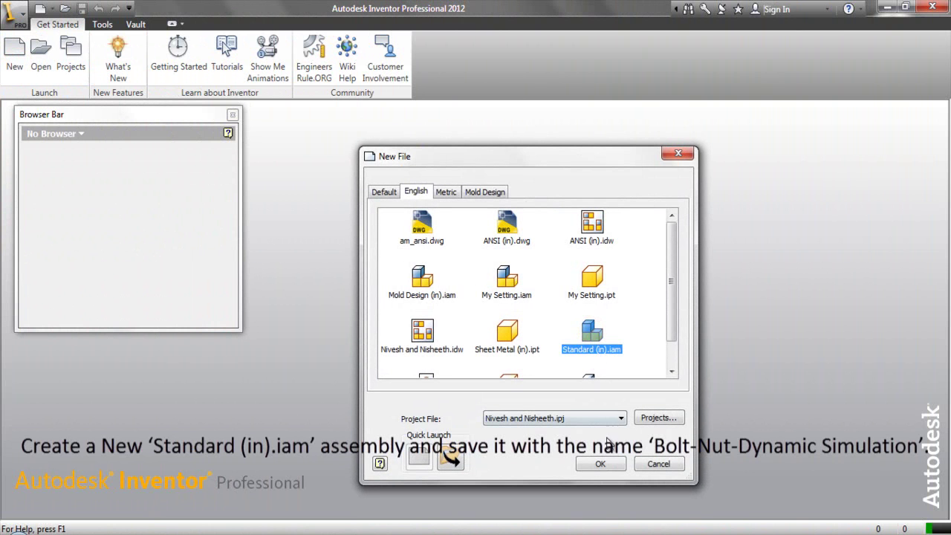
left_click(606, 465)
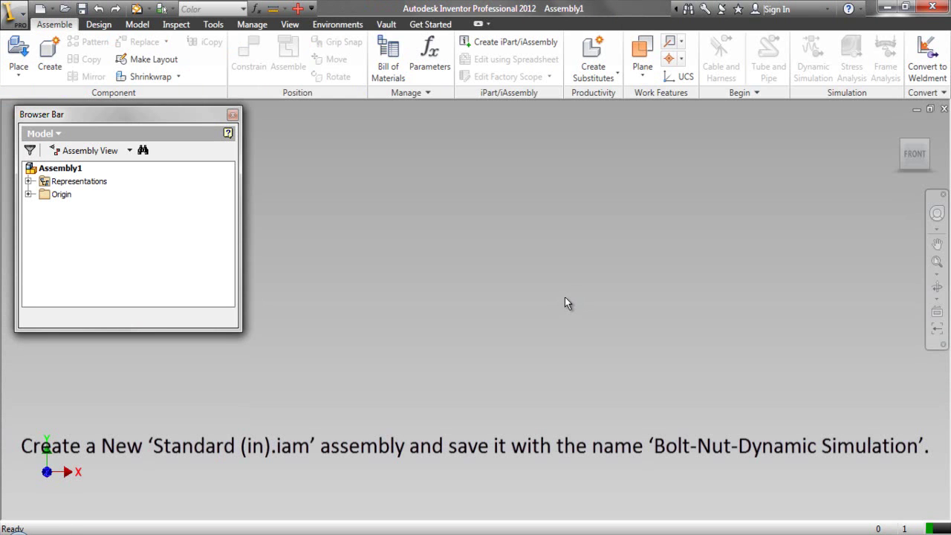
Save the assembly as 'Bolt-Nut-Dynamic Simulation' in the Bolt-Nut-Dynamic Simulation folder.
left_click(82, 9)
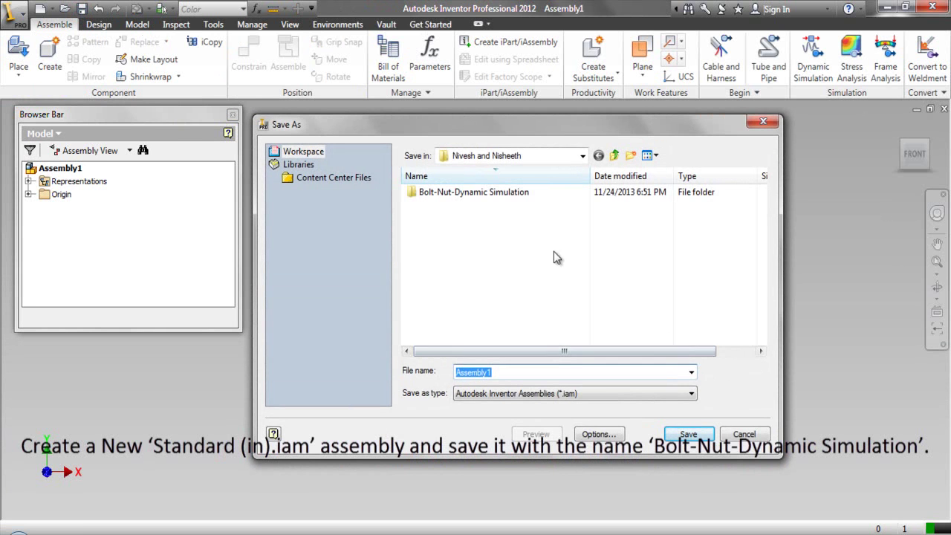
double_click(511, 191)
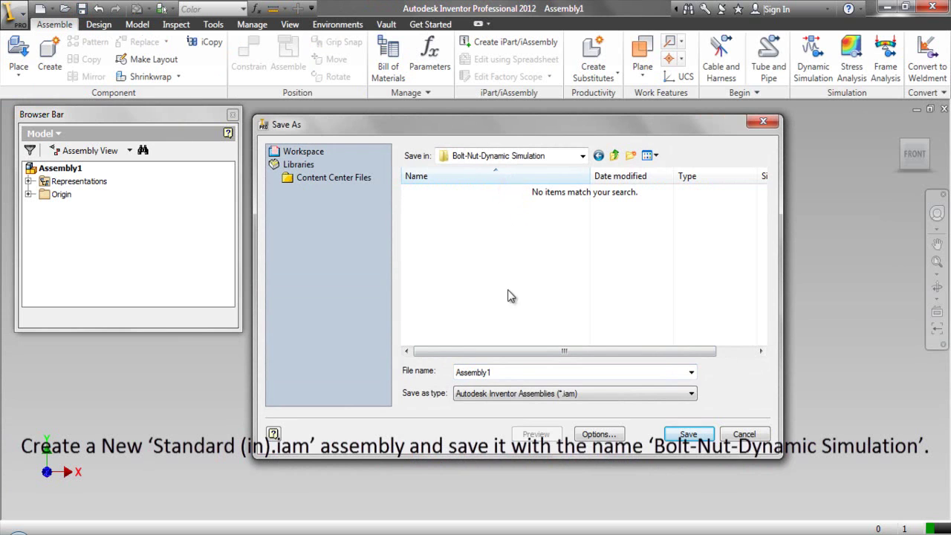
double_click(517, 371)
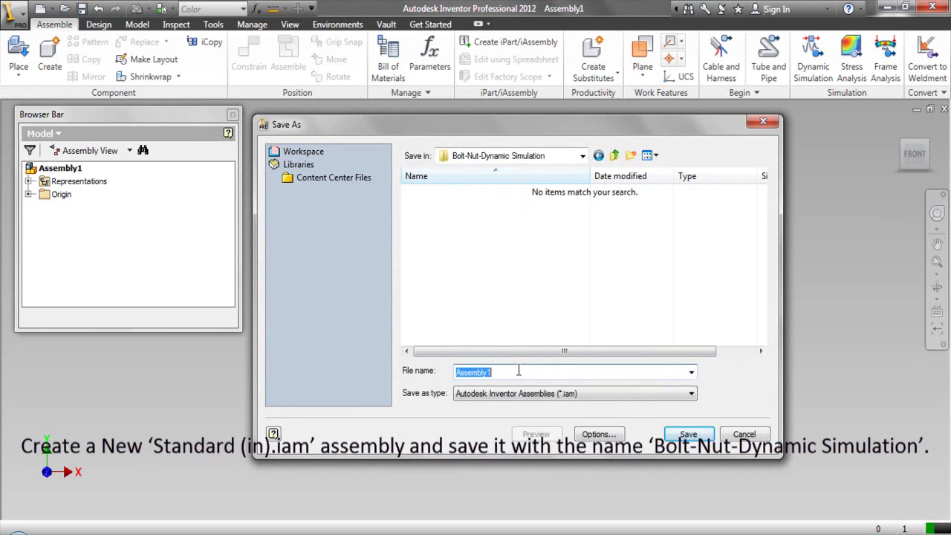
type("Bolt-Nut-Dynamic Simulation")
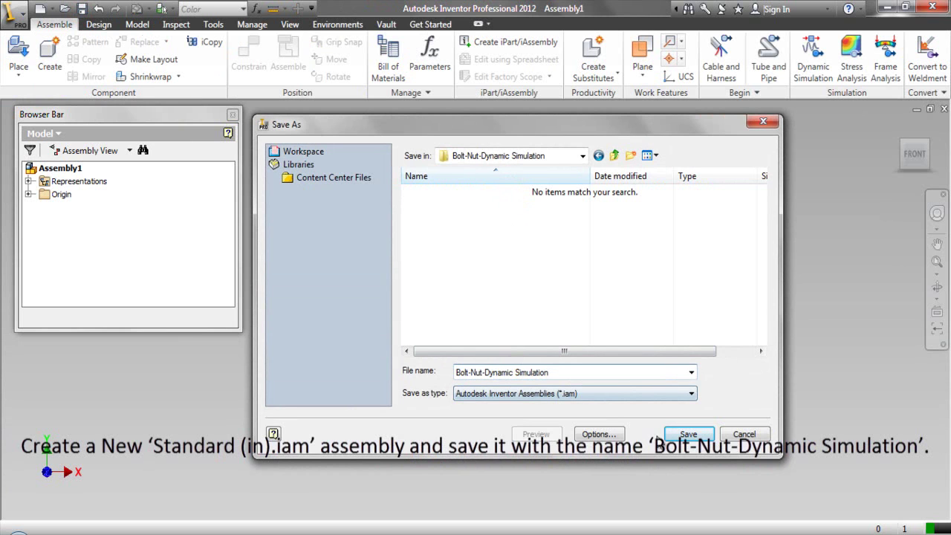
left_click(685, 435)
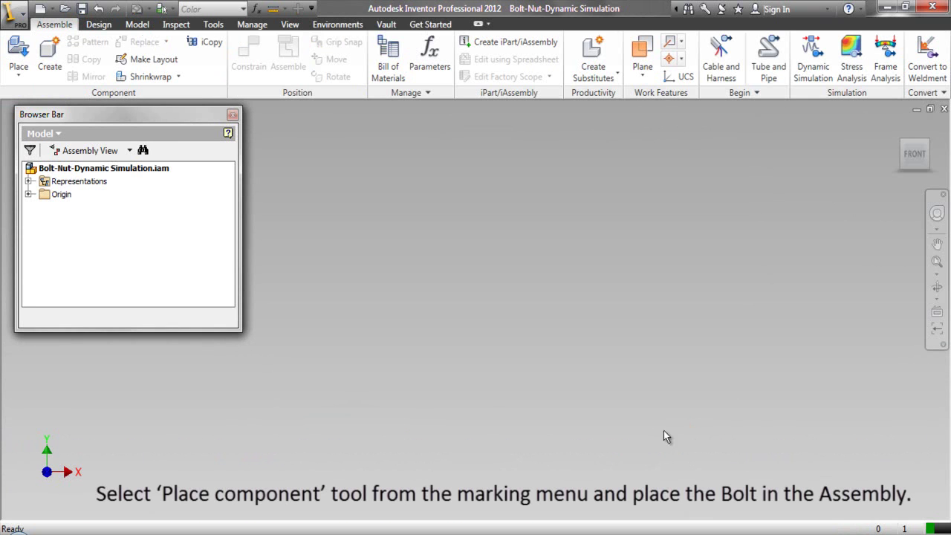
Place a single instance of the Bolt part in the assembly as Bolt:1.
right_click(469, 276)
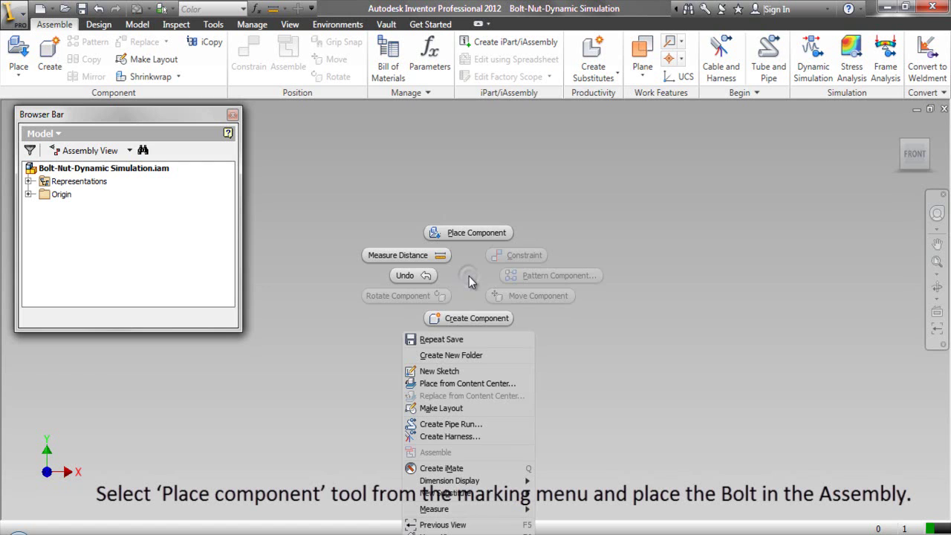
left_click(466, 234)
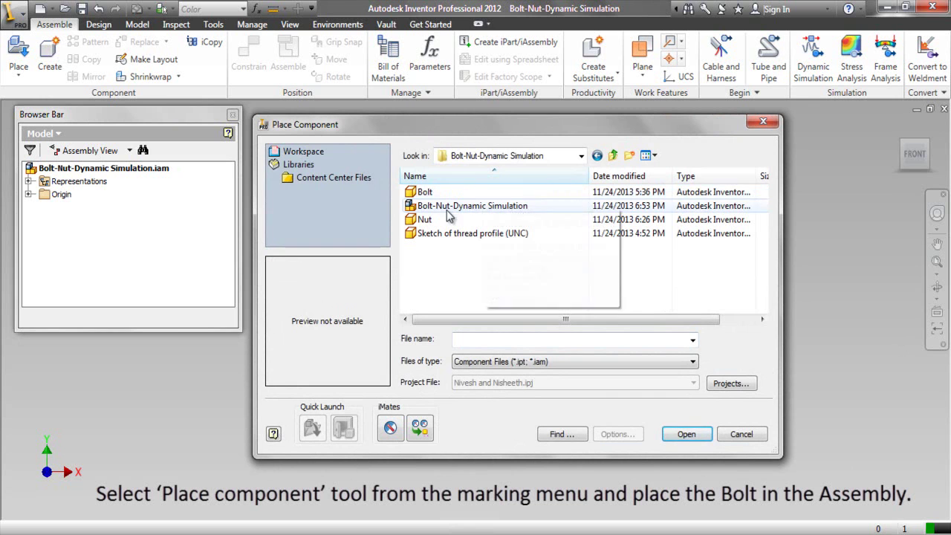
left_click(428, 193)
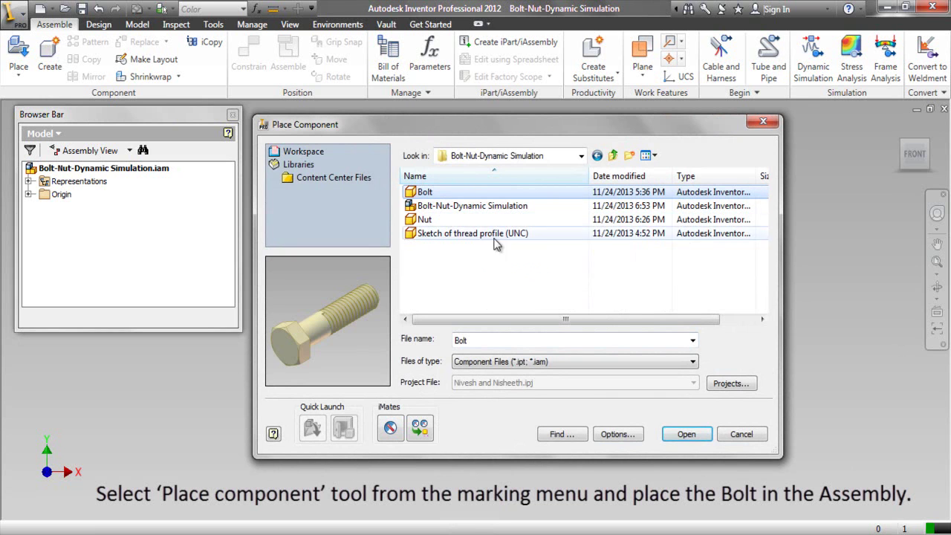
left_click(685, 434)
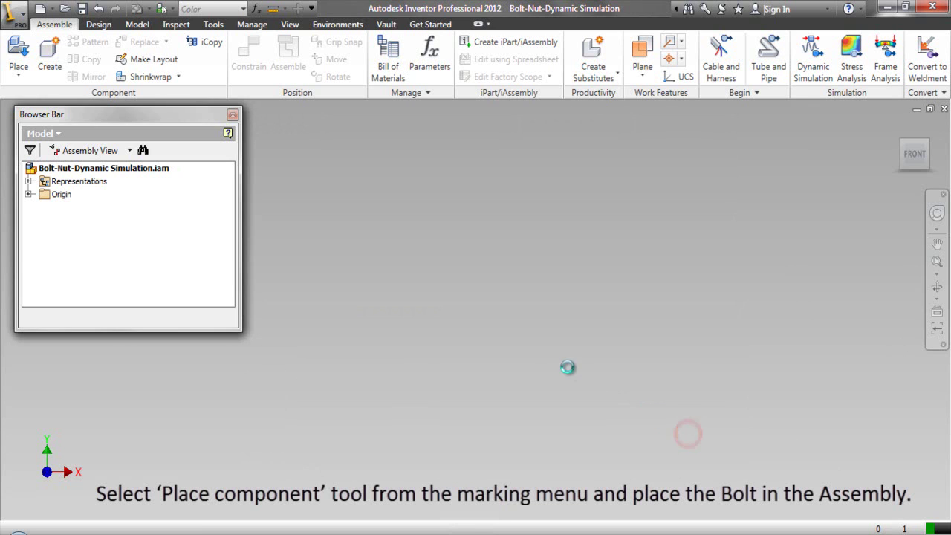
left_click(554, 360)
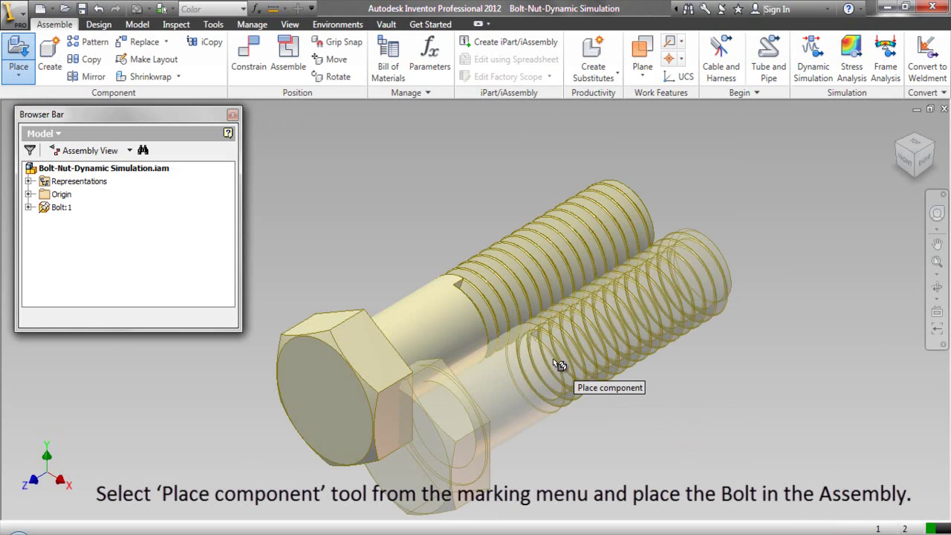
right_click(756, 312)
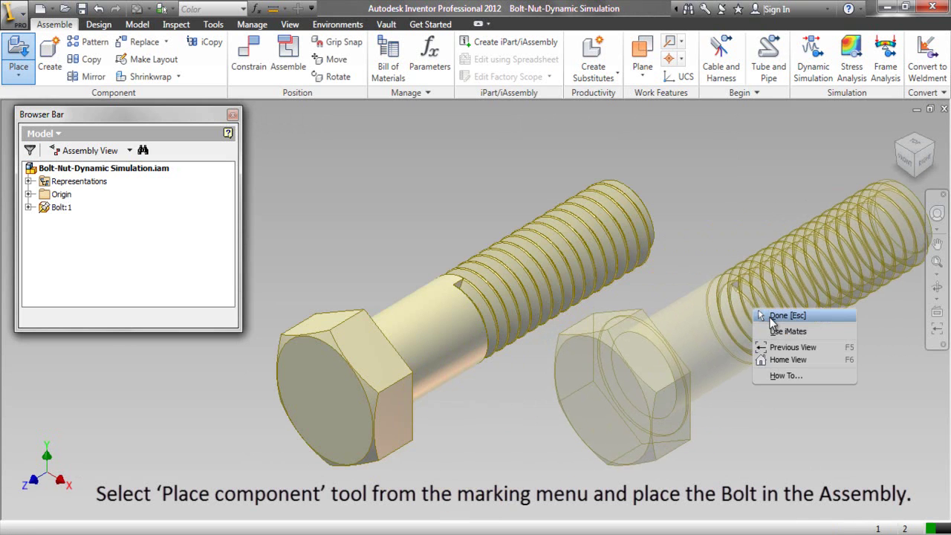
left_click(770, 317)
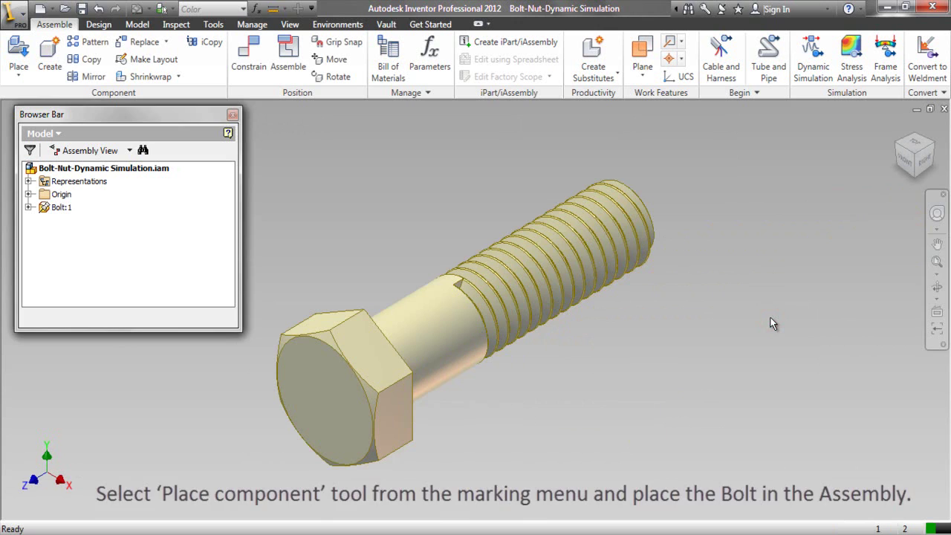
Place a single Nut part beside the bolt, creating Nut:1.
right_click(745, 358)
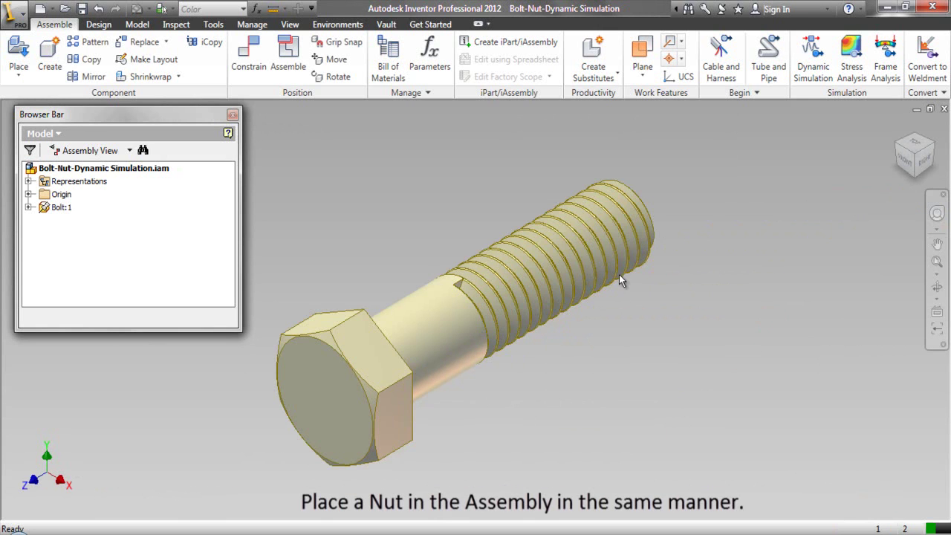
right_click(452, 242)
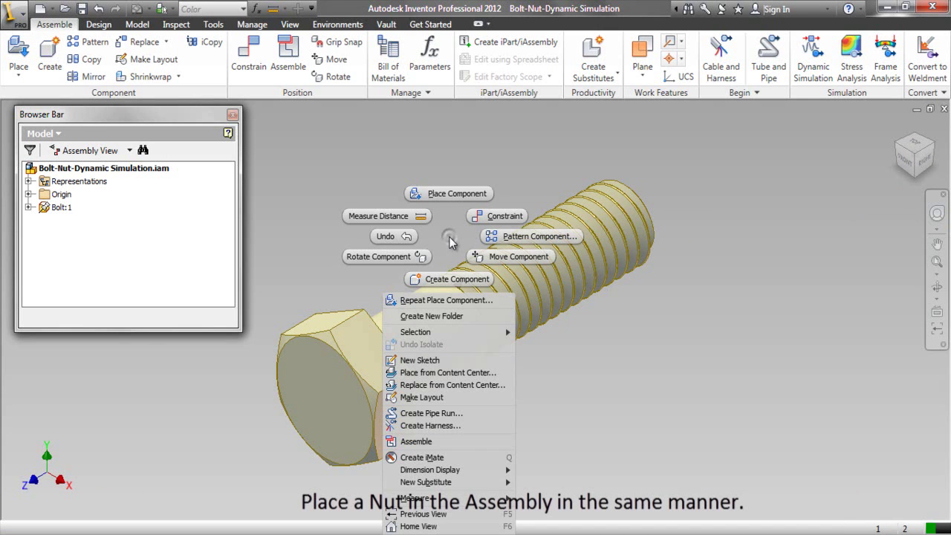
left_click(448, 194)
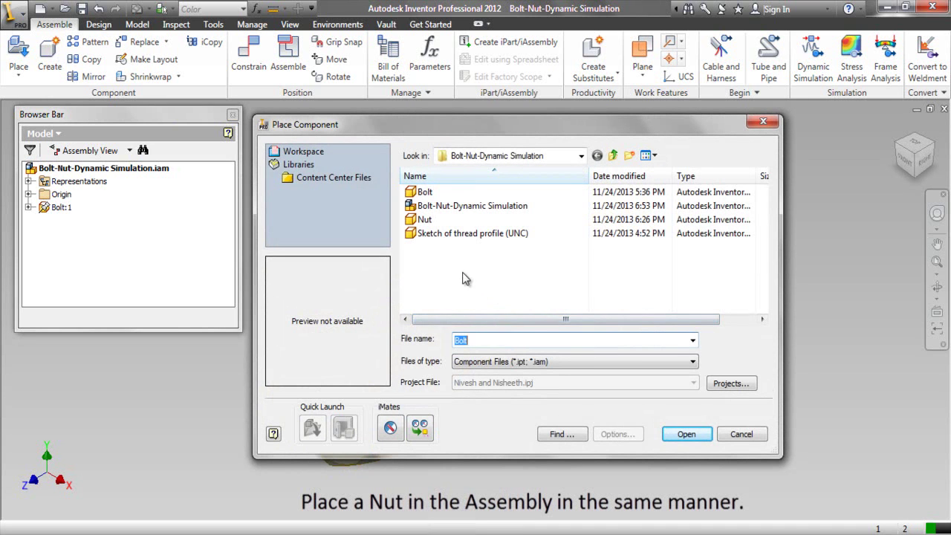
left_click(424, 221)
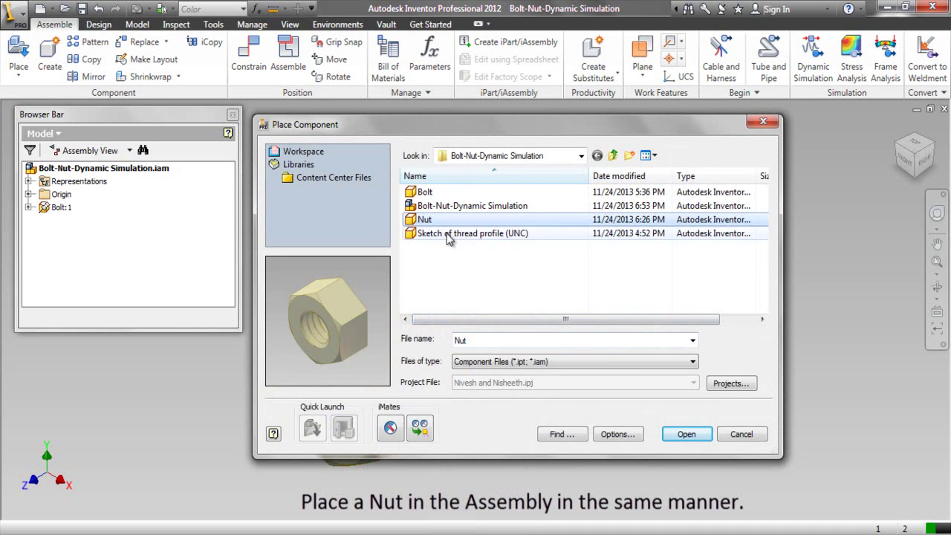
left_click(685, 434)
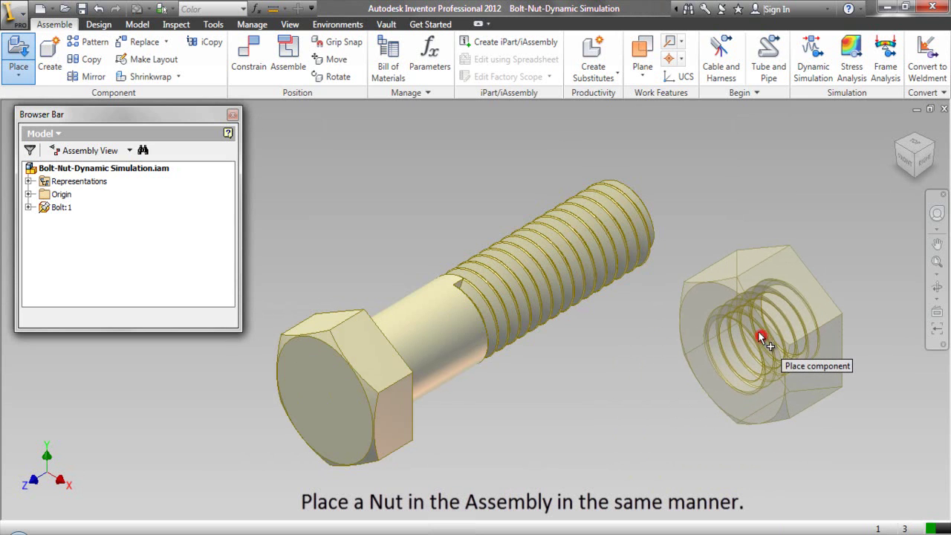
left_click(766, 339)
right_click(775, 183)
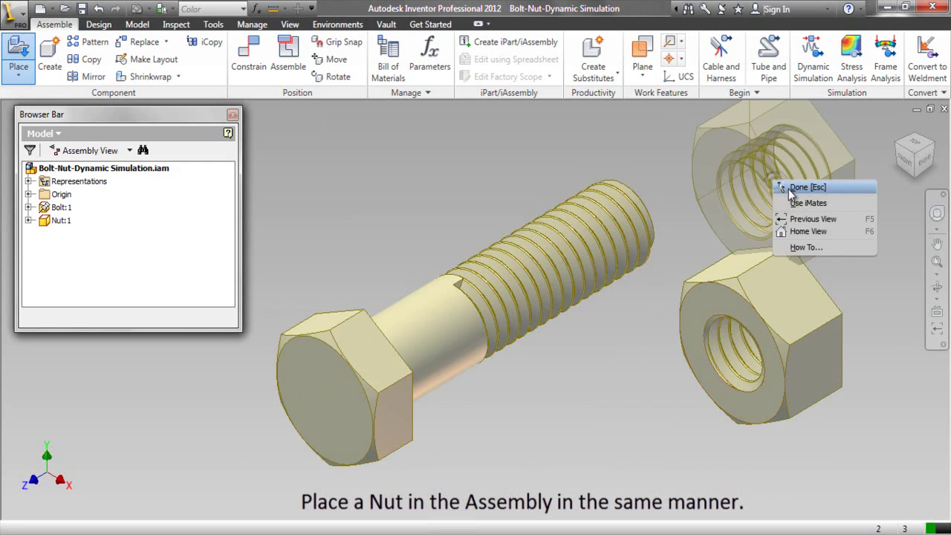
left_click(790, 191)
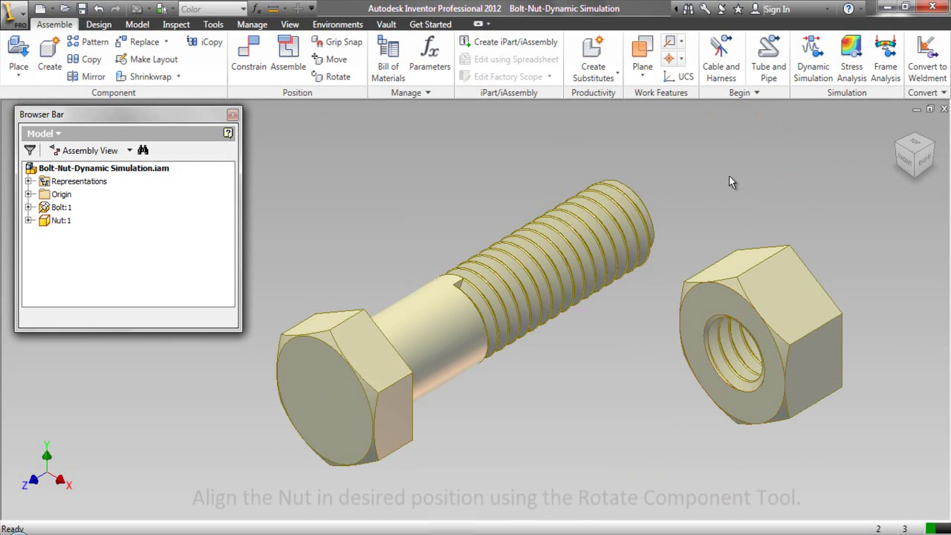
From the right-side view, rotate Nut:1 so its threaded hole parallels the bolt's axis.
left_click(923, 159)
left_click(515, 177)
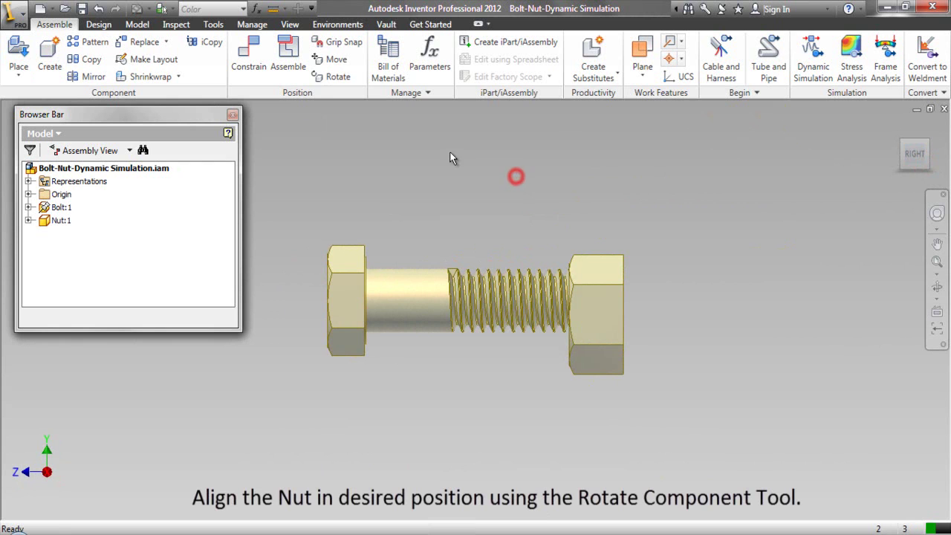
left_click(339, 79)
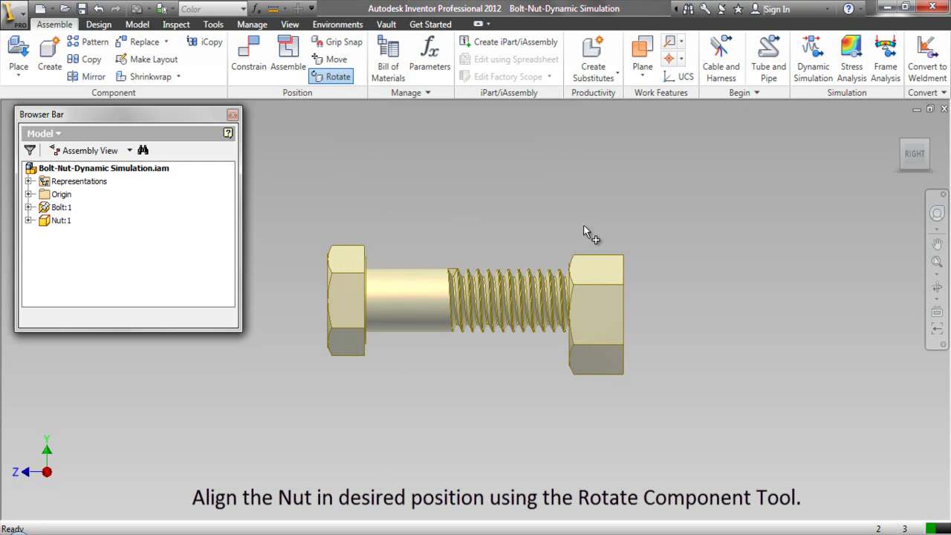
left_click(598, 278)
left_click(599, 278)
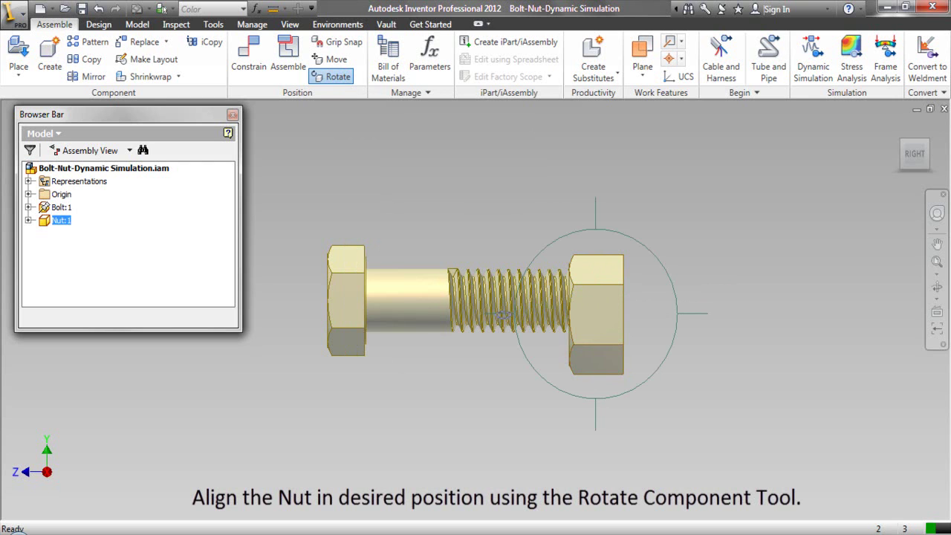
left_click_drag(504, 314, 632, 329)
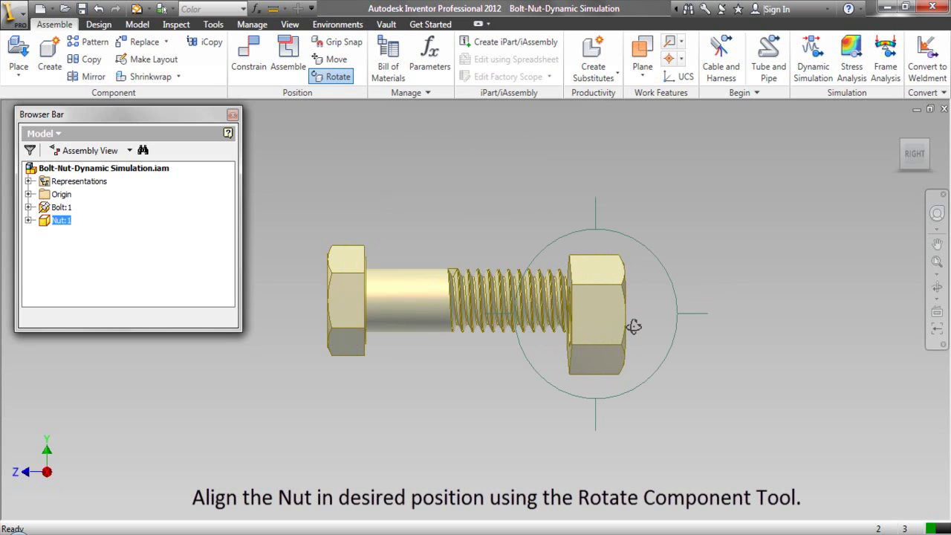
left_click_drag(698, 314, 695, 318)
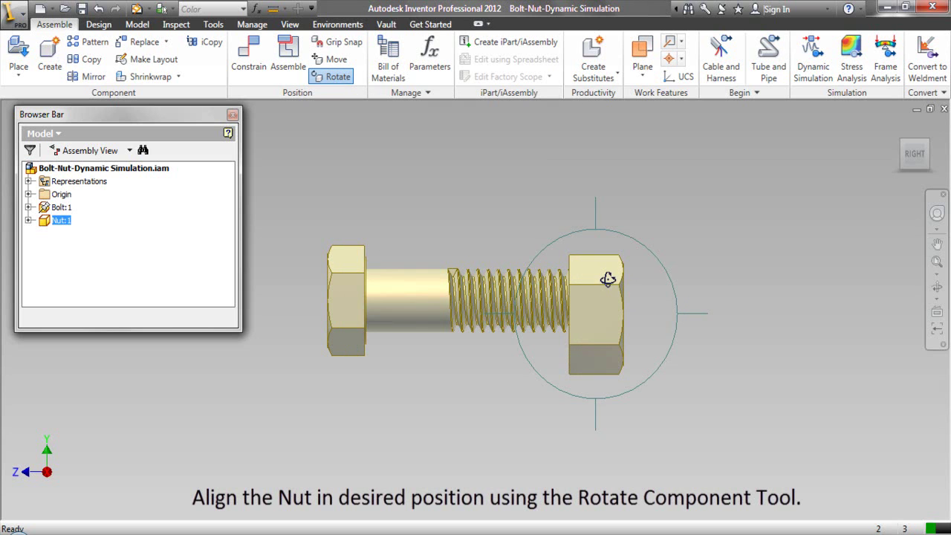
right_click(608, 278)
left_click(680, 284)
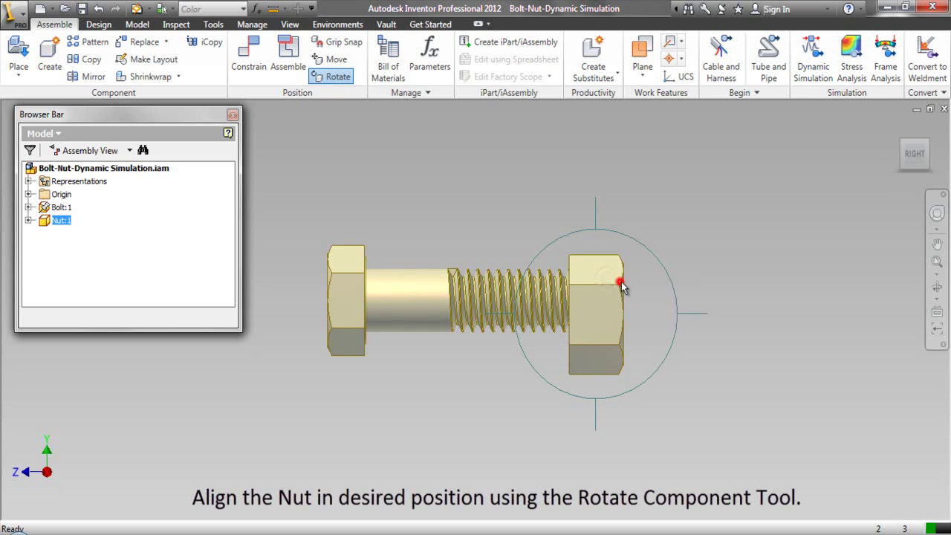
Rewind the view to the earlier angled 3-D orientation with the SteeringWheel.
left_click(938, 214)
left_click_drag(836, 251, 793, 238)
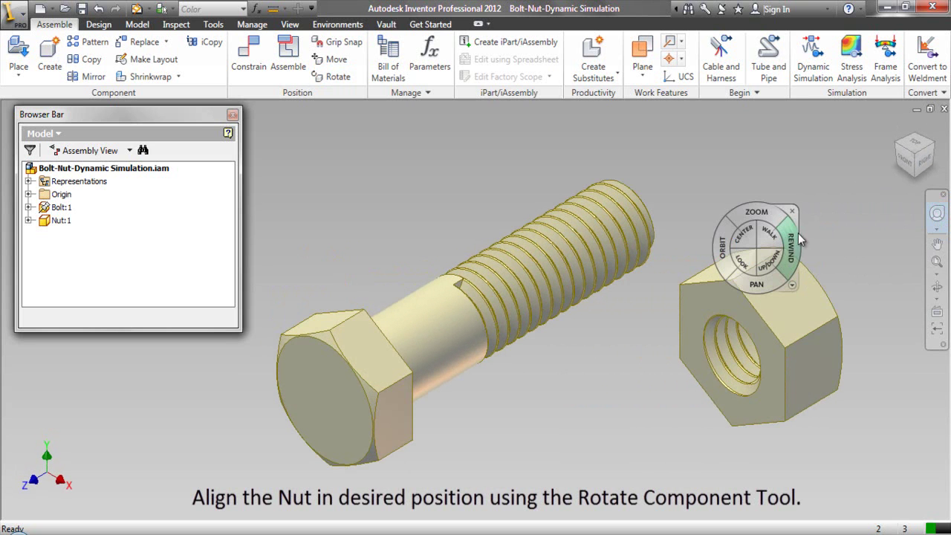
left_click(796, 214)
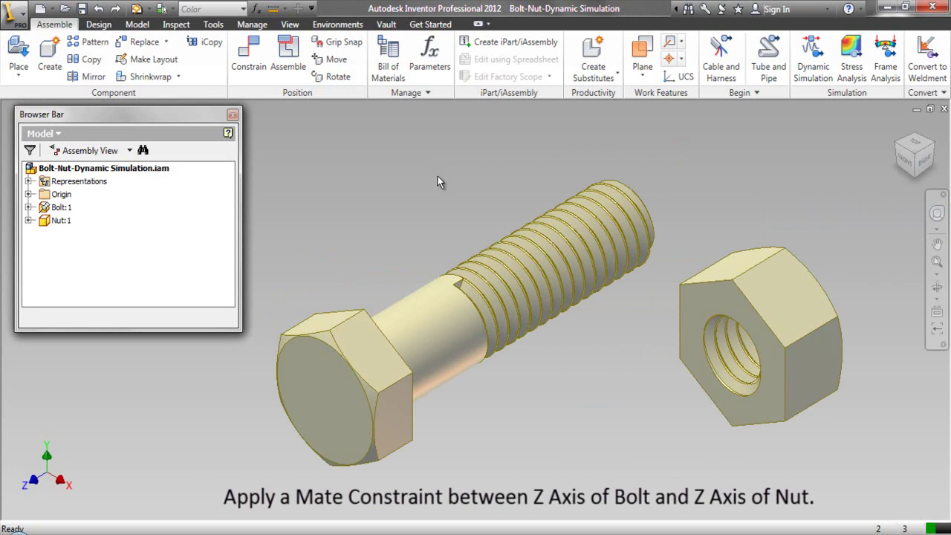
Start a Mate constraint and pick the Z Axis from Bolt:1's Origin folder.
right_click(435, 197)
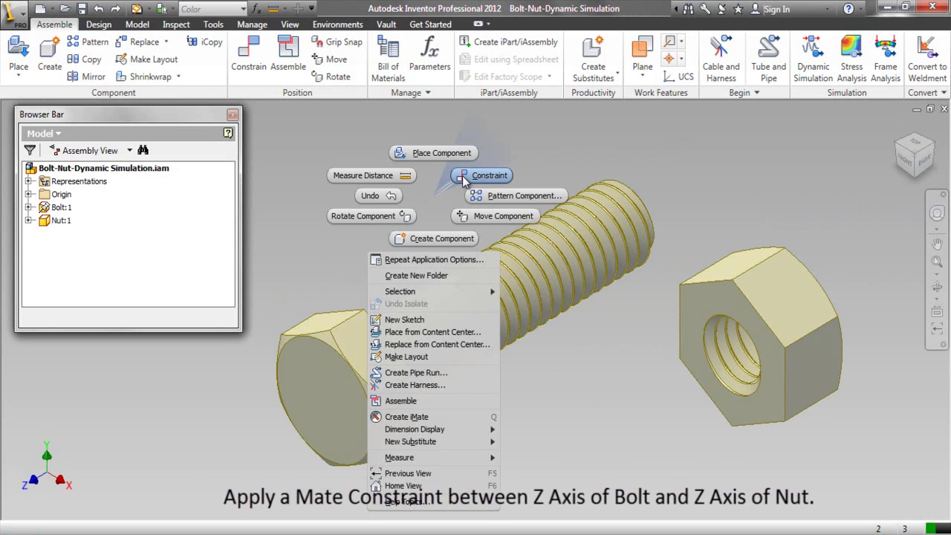
left_click(465, 177)
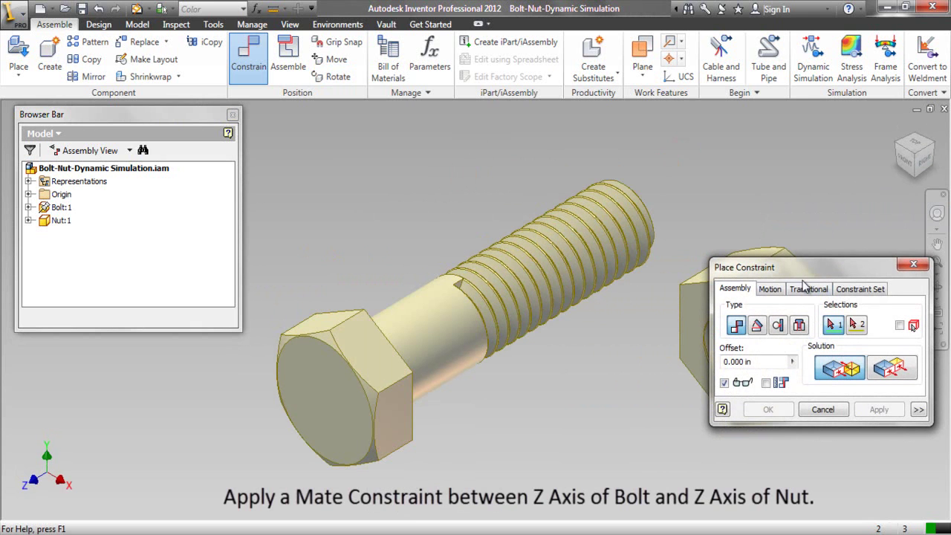
left_click_drag(803, 279, 795, 84)
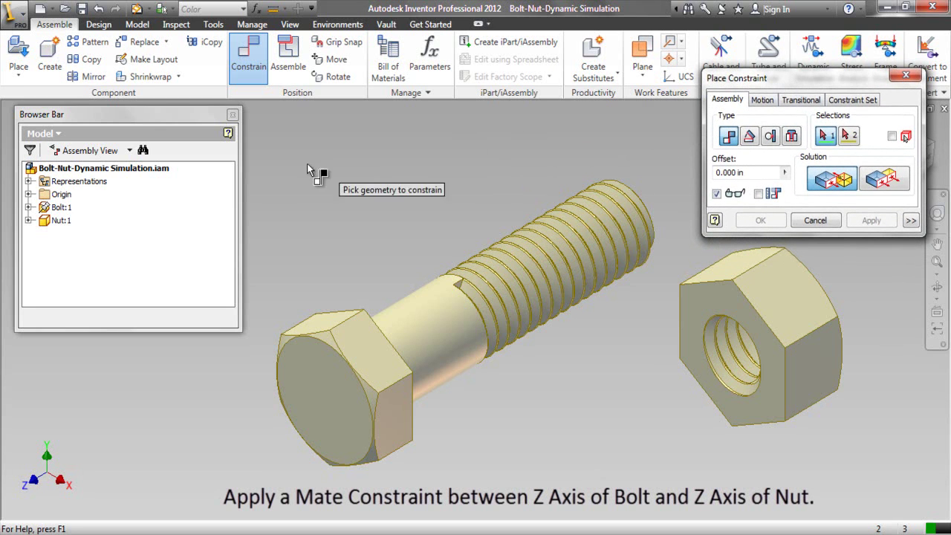
left_click(28, 208)
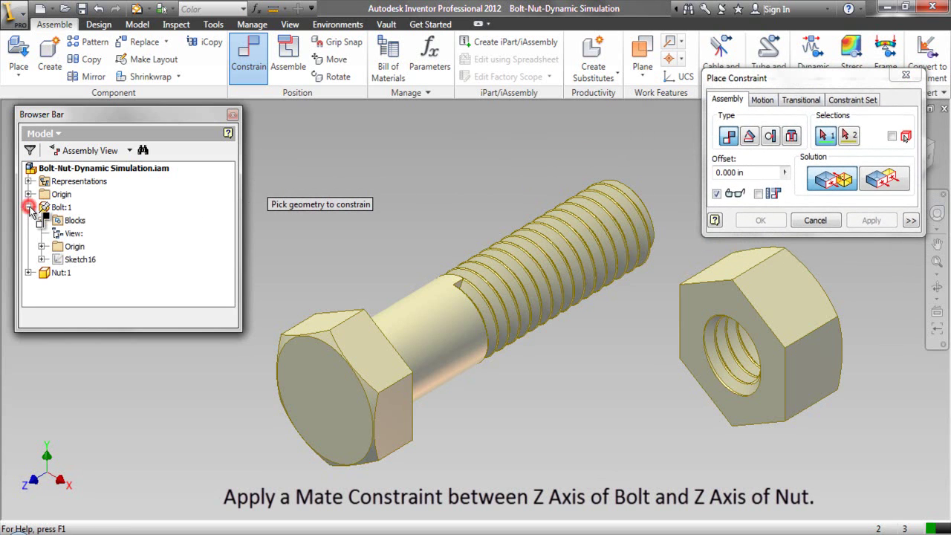
left_click(42, 247)
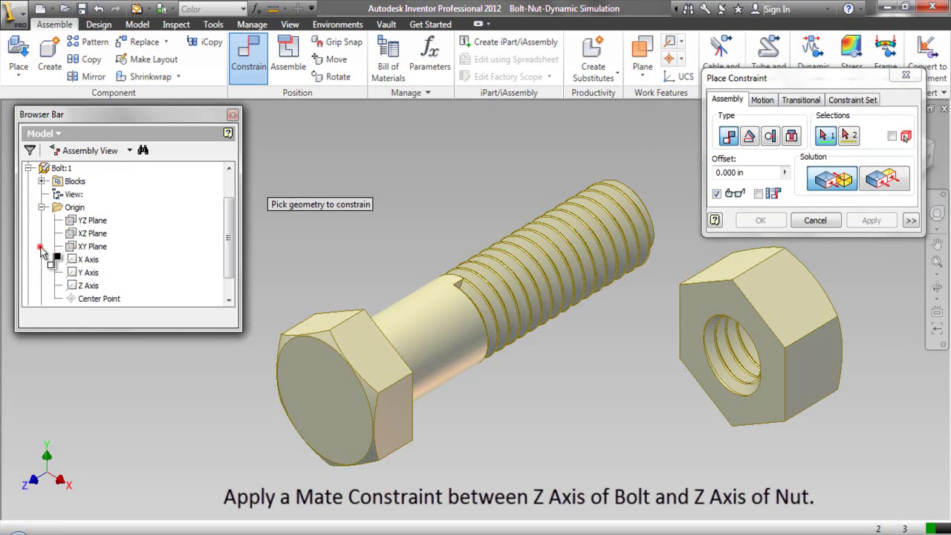
left_click(77, 286)
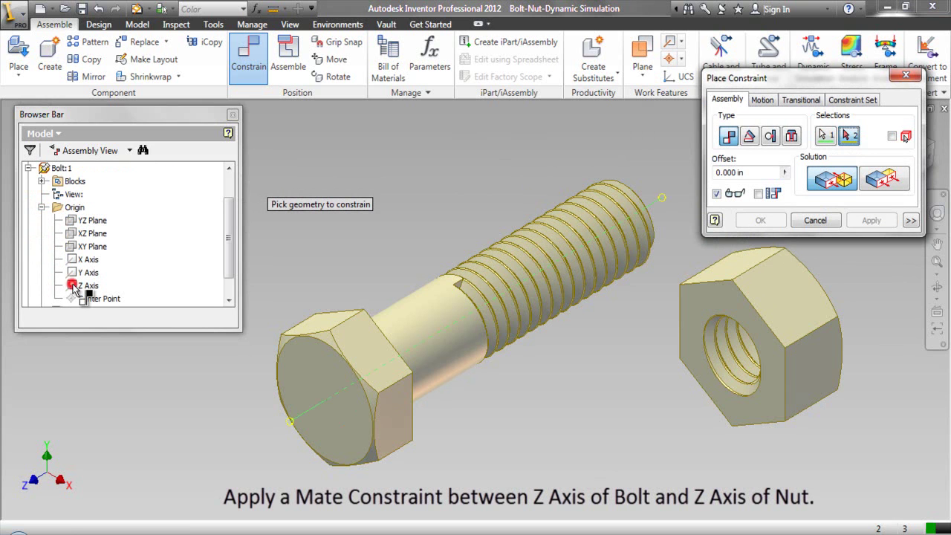
Pick the Z Axis from Nut:1's Origin folder and apply the axis mate Mate:1.
left_click_drag(229, 248, 231, 262)
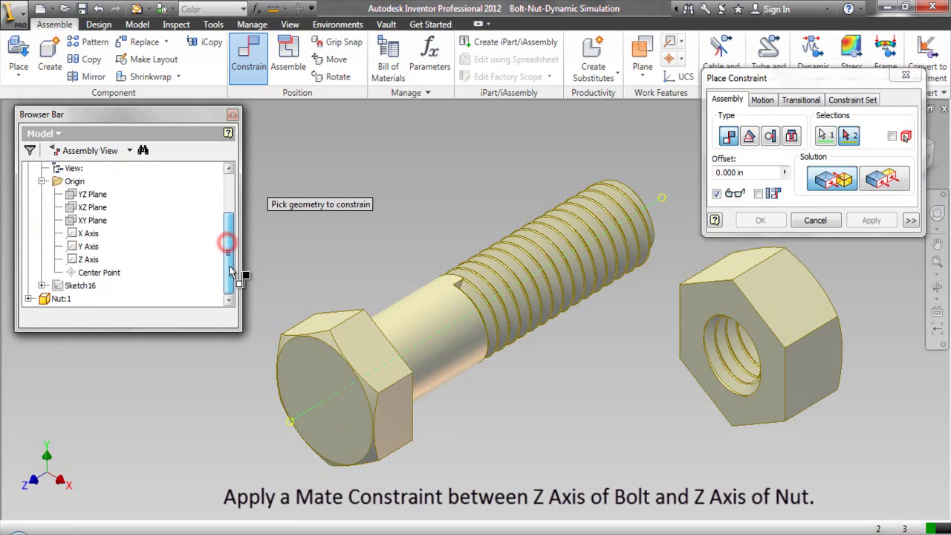
left_click(29, 299)
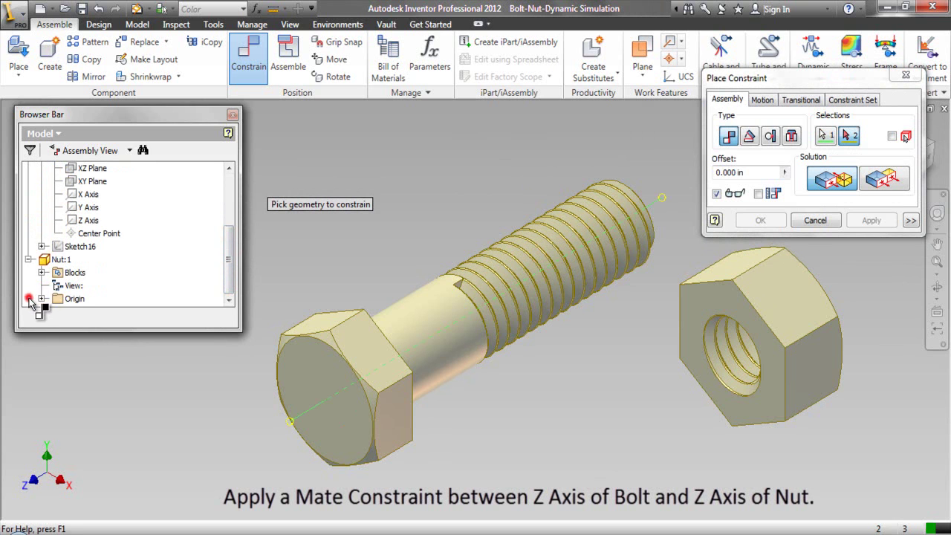
left_click(41, 298)
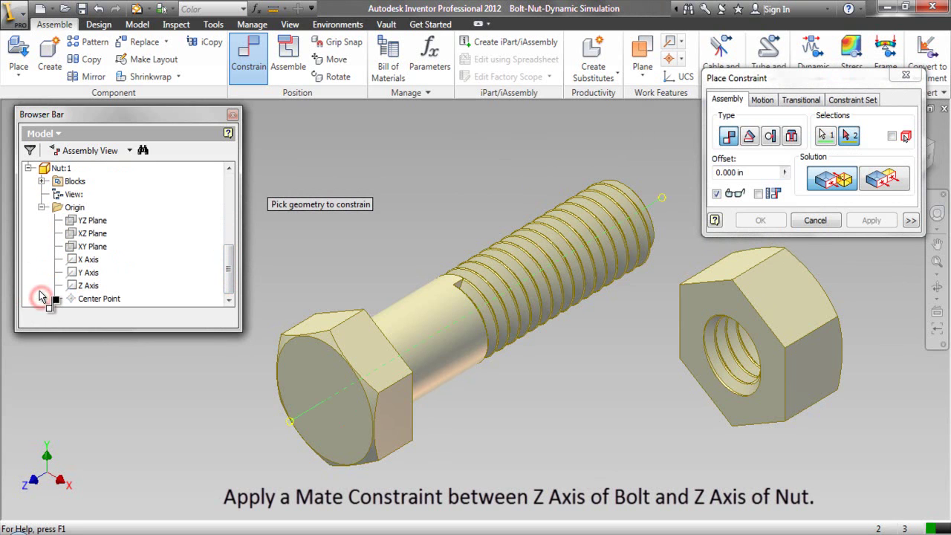
left_click(73, 287)
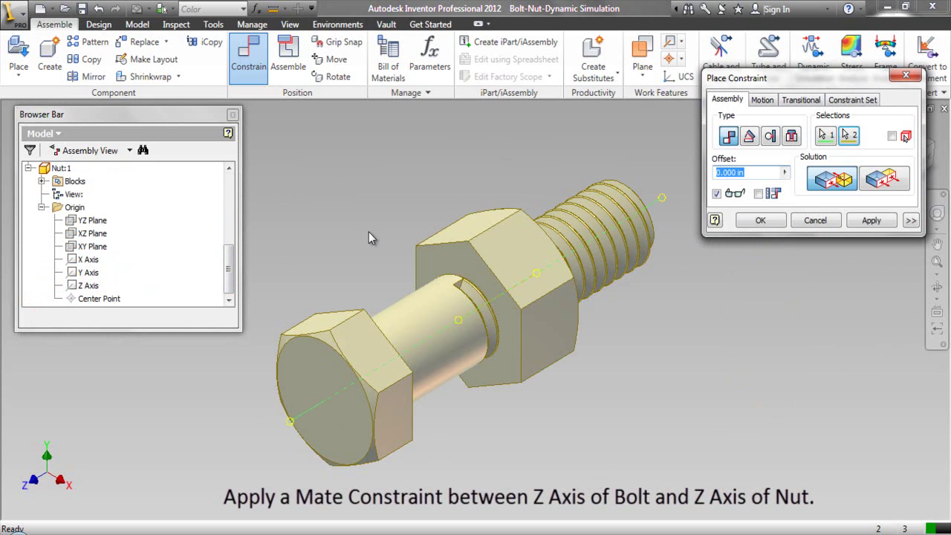
left_click(761, 220)
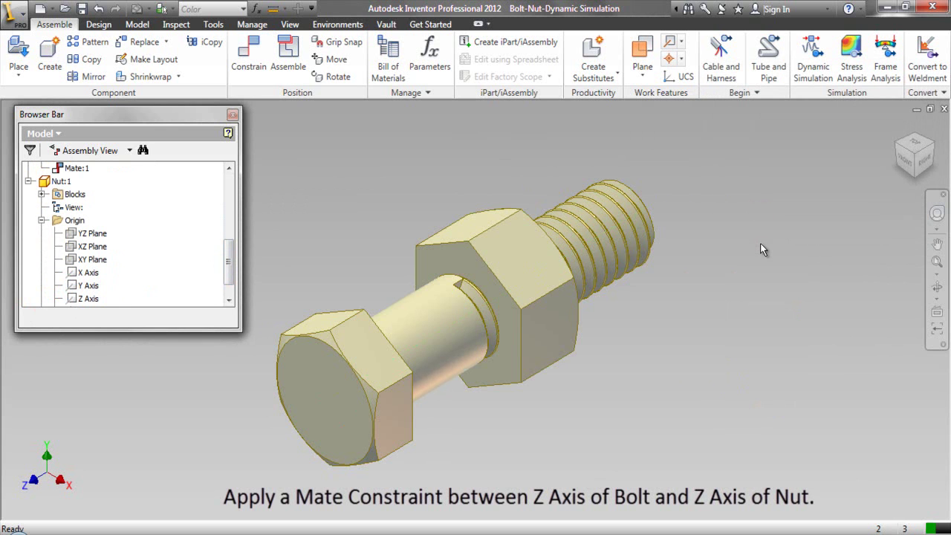
Collapse all the entries in the model browser tree.
right_click(216, 192)
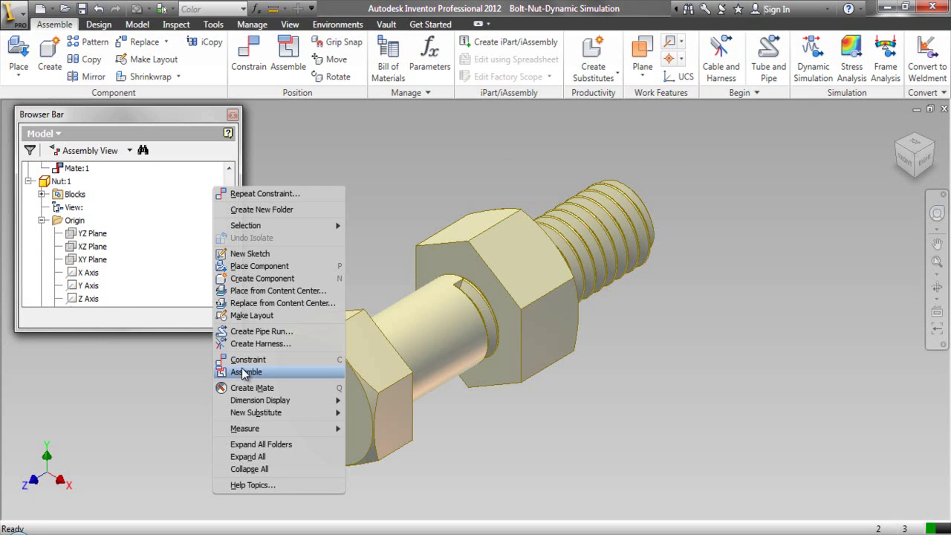
left_click(248, 469)
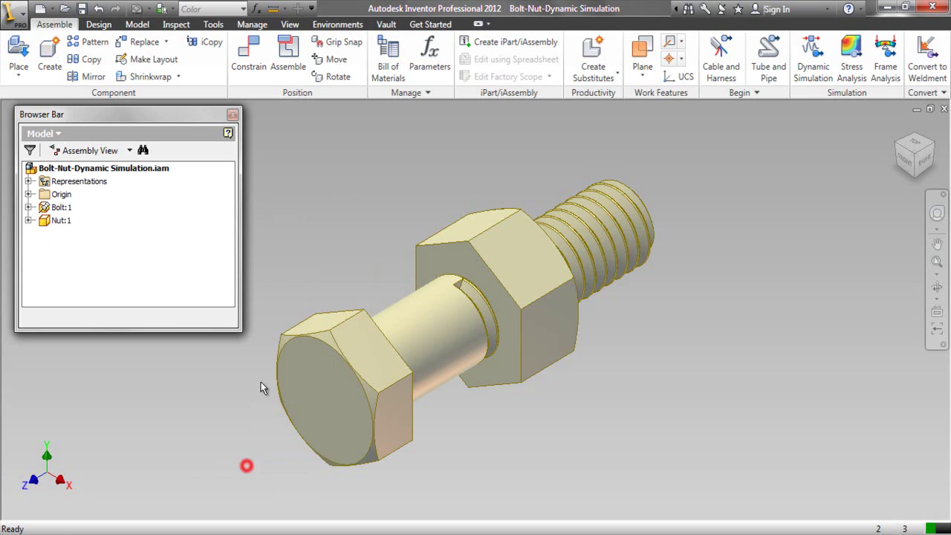
left_click(413, 200)
left_click(82, 9)
left_click(357, 214)
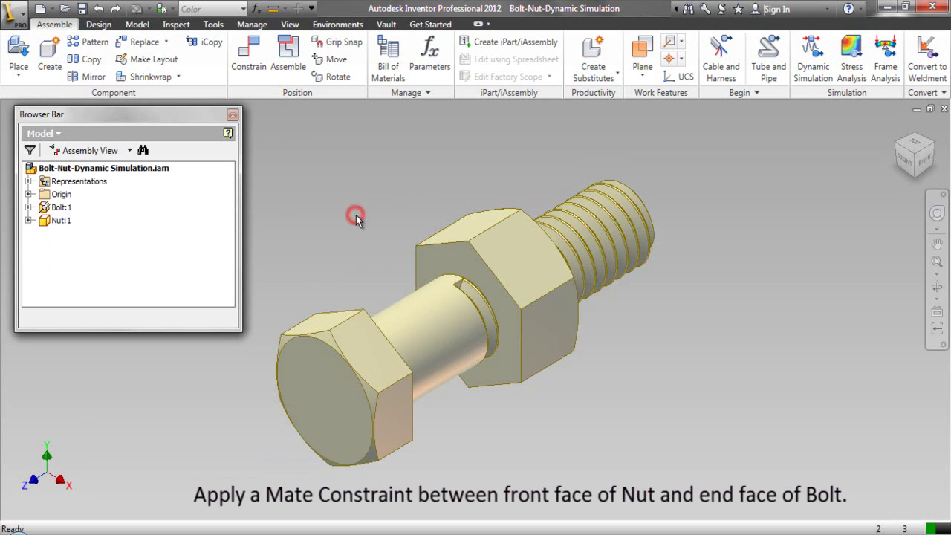
Mate the nut's front face flush with the bolt's threaded end face.
right_click(365, 171)
left_click(395, 149)
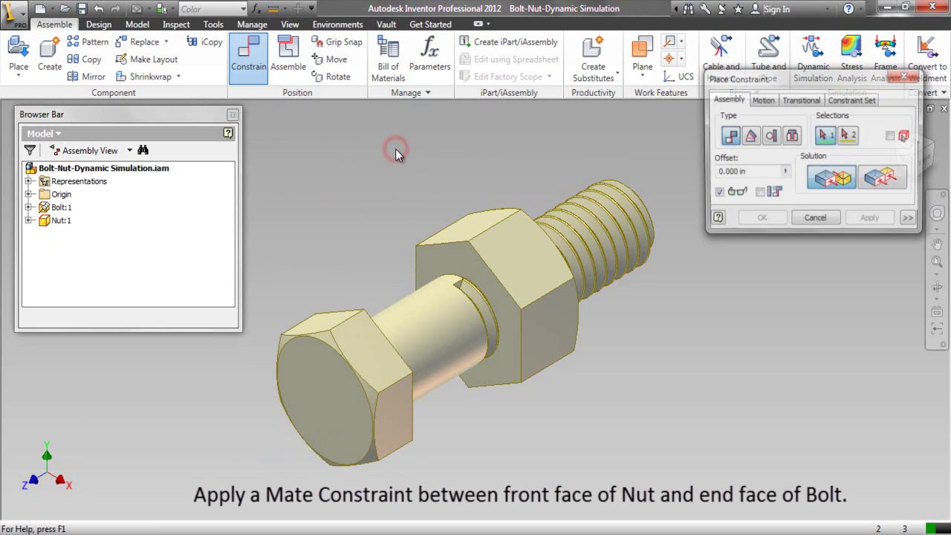
left_click(456, 264)
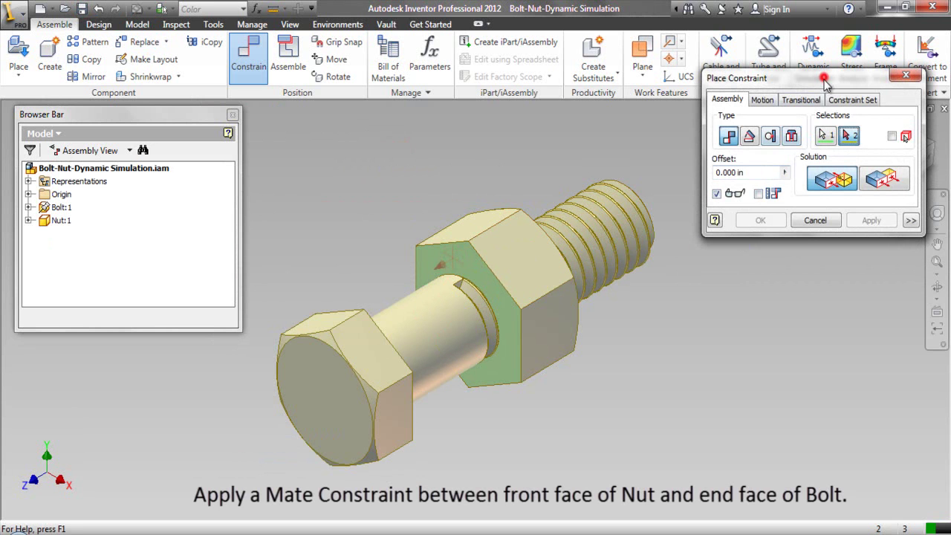
left_click_drag(825, 80, 807, 239)
left_click(933, 146)
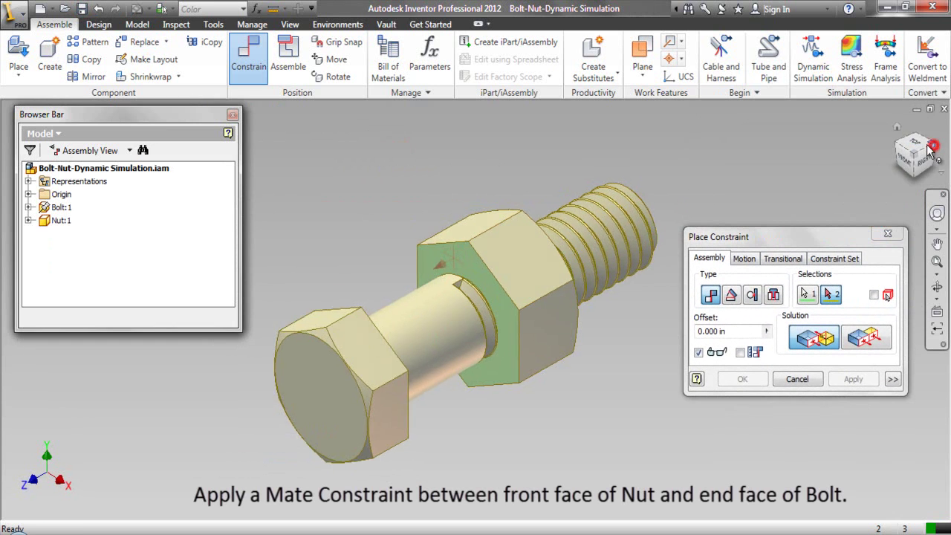
left_click(602, 383)
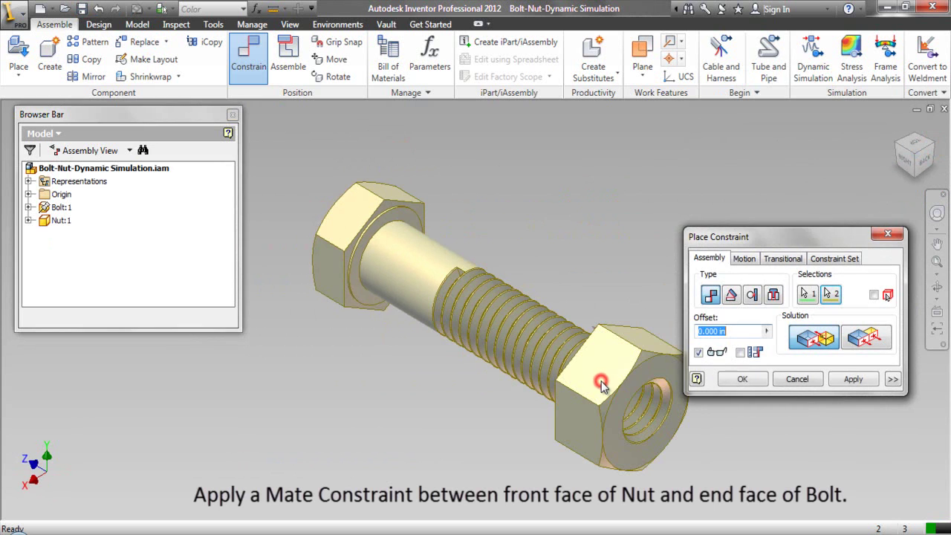
left_click(739, 379)
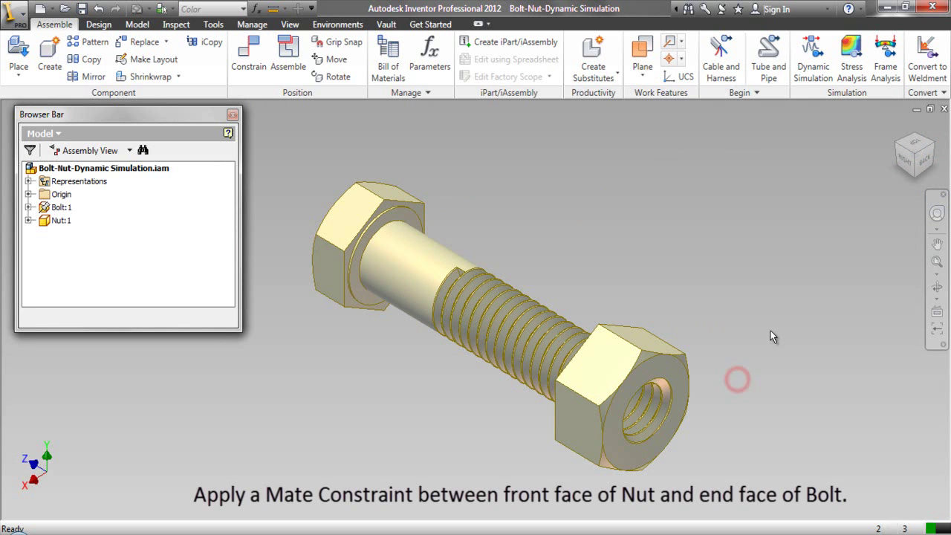
Rewind the view to the previous angled orientation with the SteeringWheel.
left_click(937, 213)
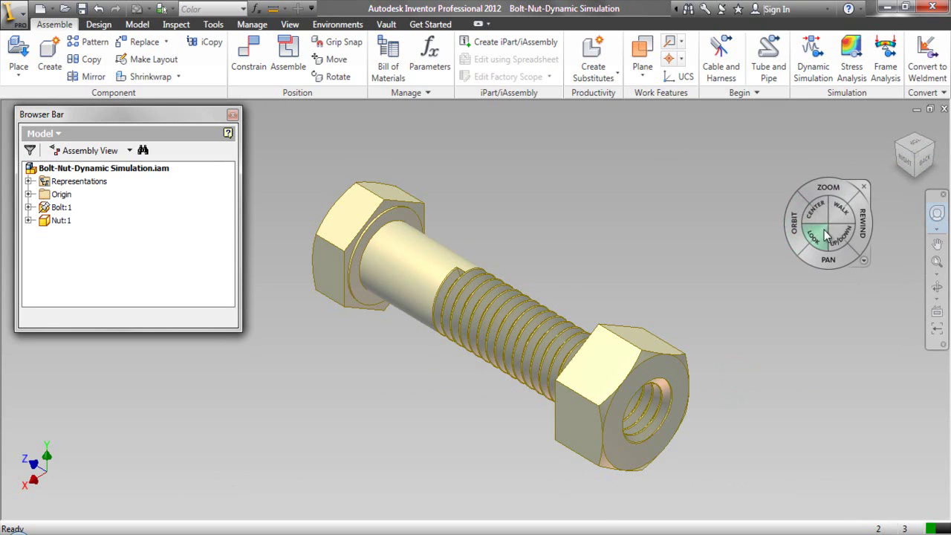
left_click_drag(860, 223, 812, 223)
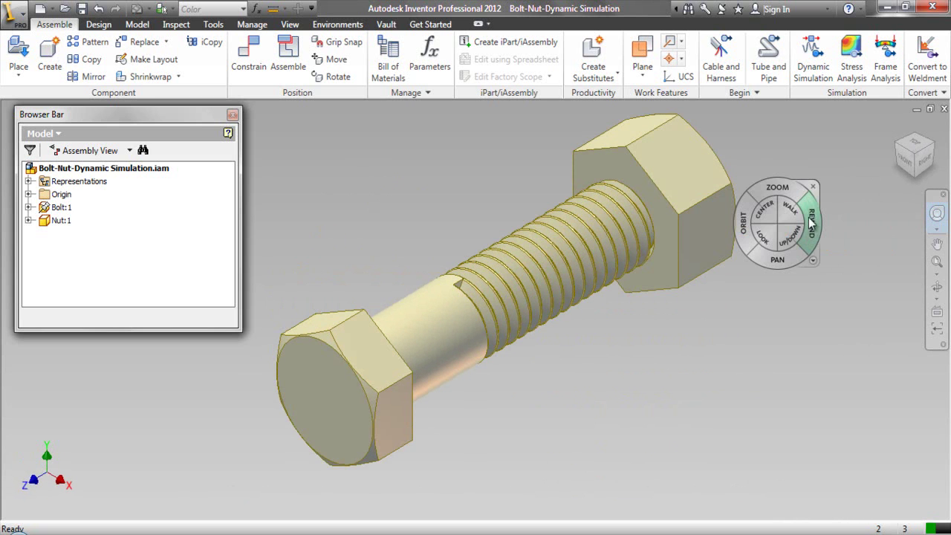
left_click(814, 186)
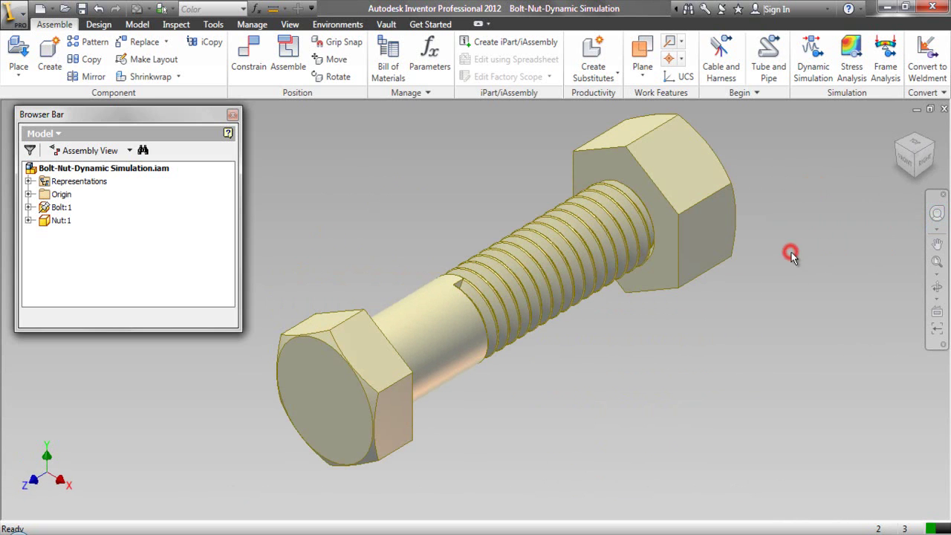
Constrain a bolt-head side face to a nut side face with a 0.00 deg directed angle.
right_click(749, 303)
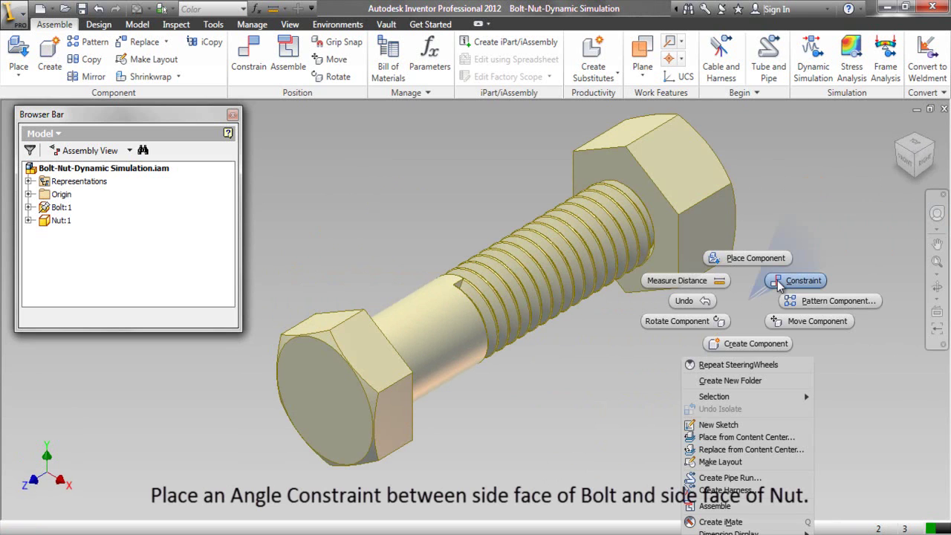
left_click(777, 283)
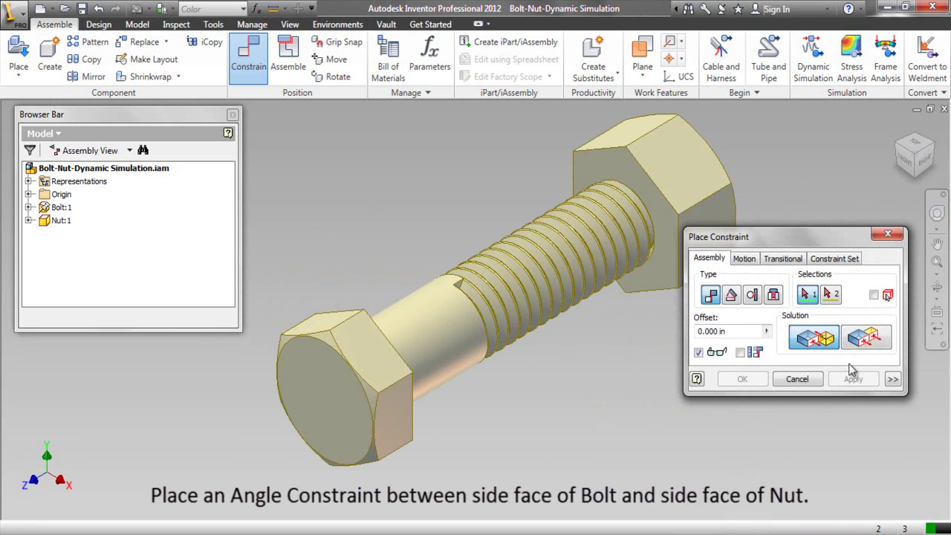
left_click_drag(807, 236, 853, 264)
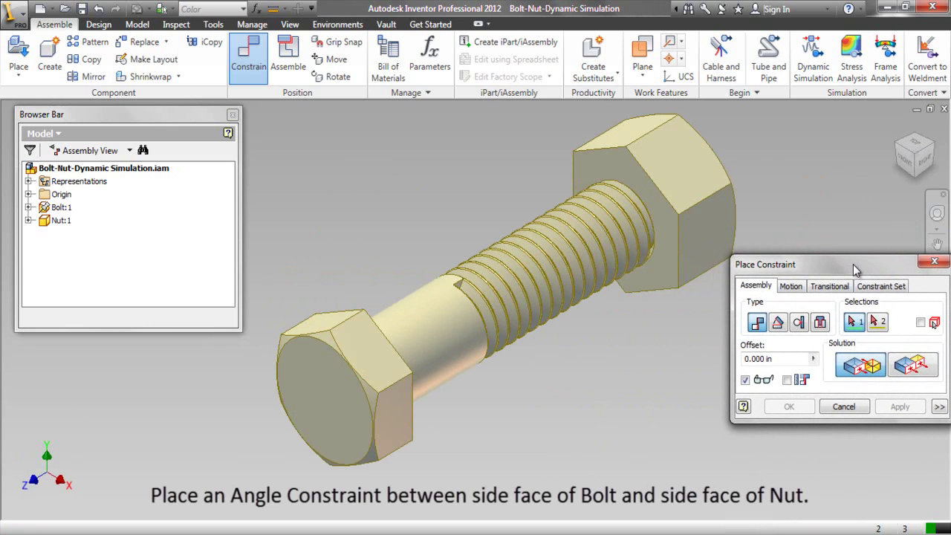
left_click(779, 324)
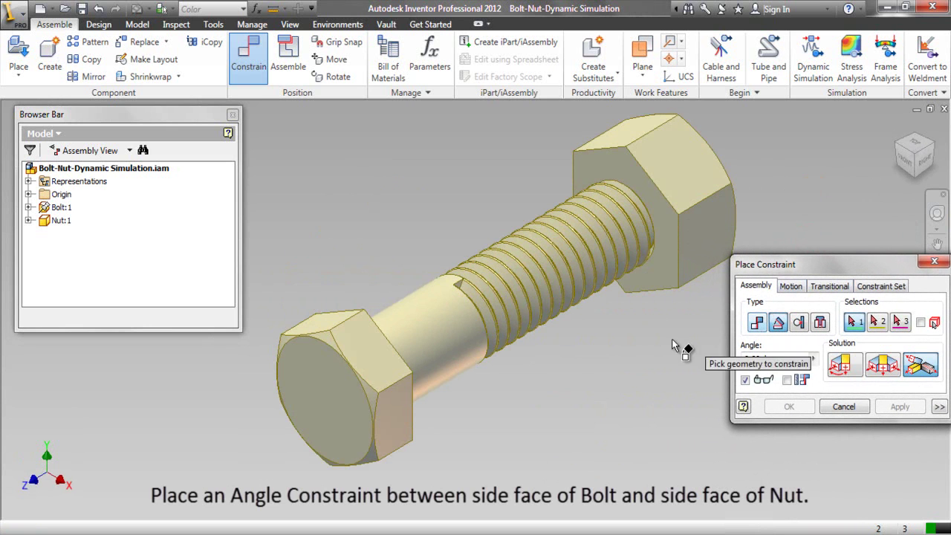
left_click(398, 407)
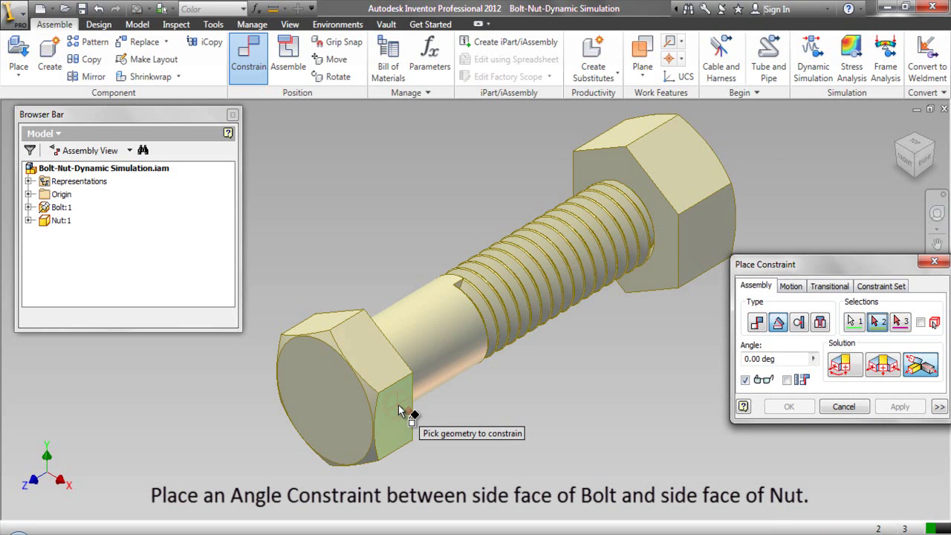
left_click(693, 251)
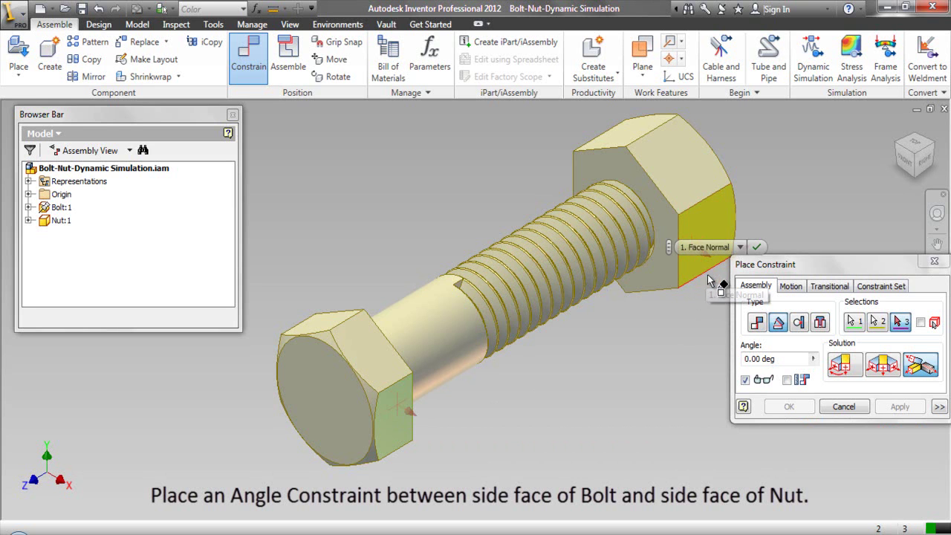
left_click(756, 268)
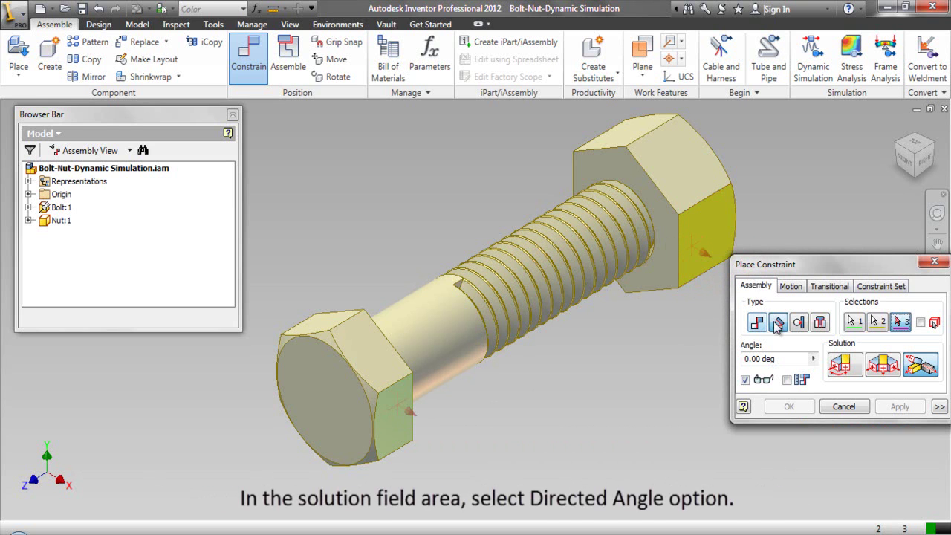
left_click(840, 368)
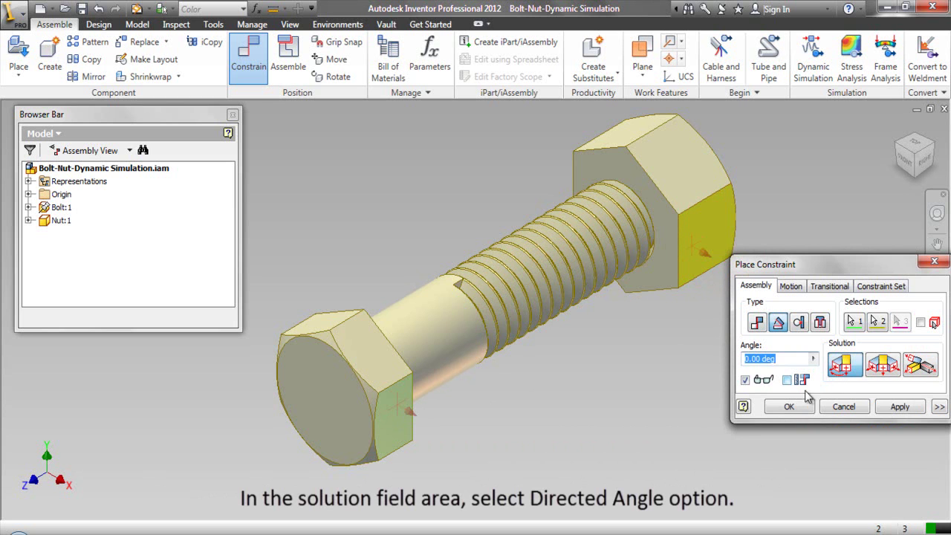
left_click(790, 407)
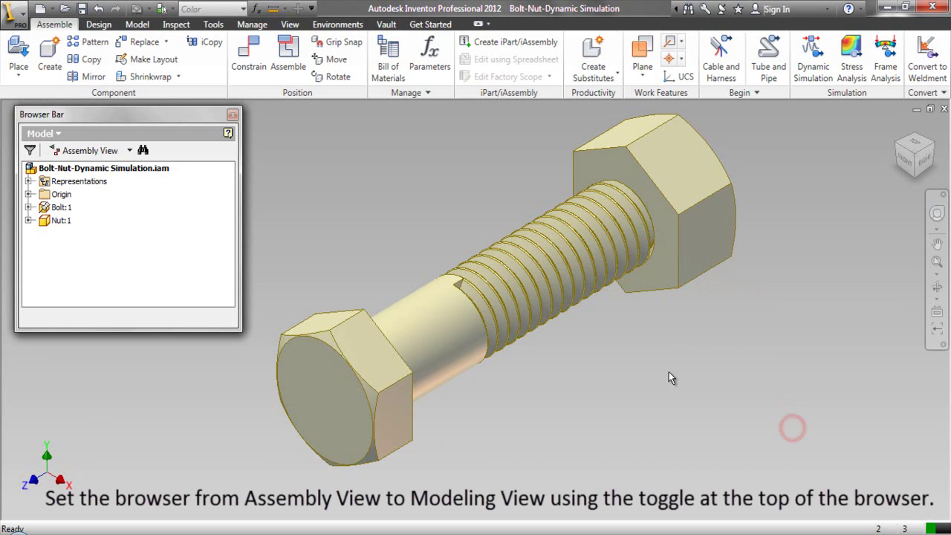
Switch the browser to Modeling View and suppress the Mate:2 and Angle:1 constraints.
left_click(130, 151)
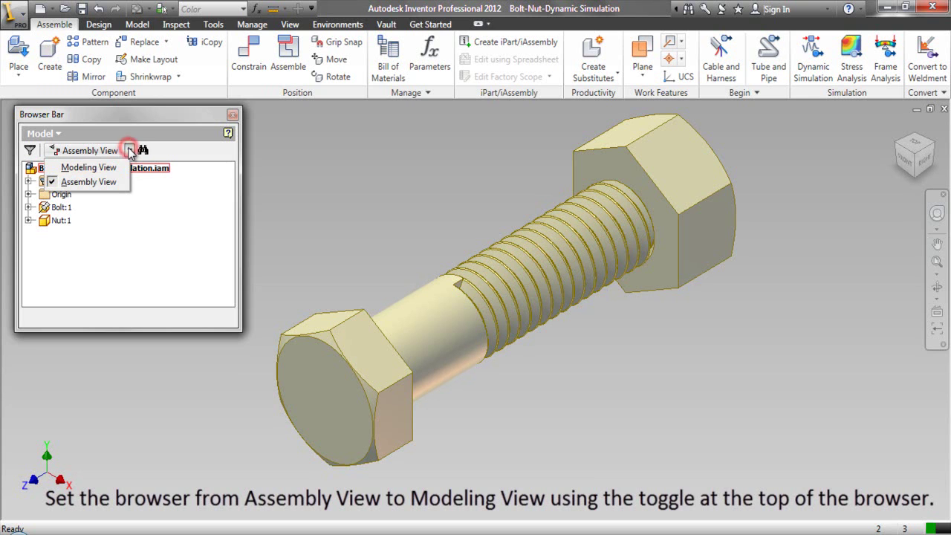
left_click(88, 169)
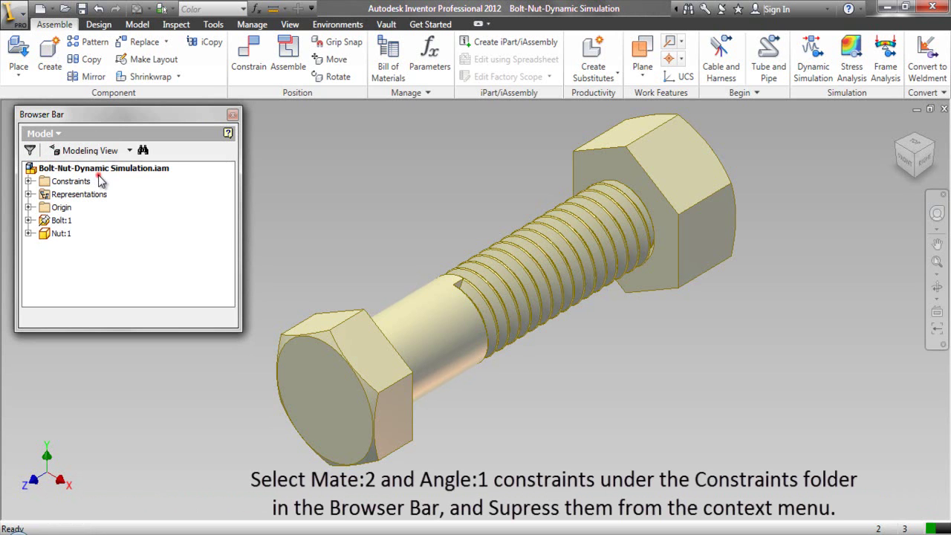
left_click(28, 181)
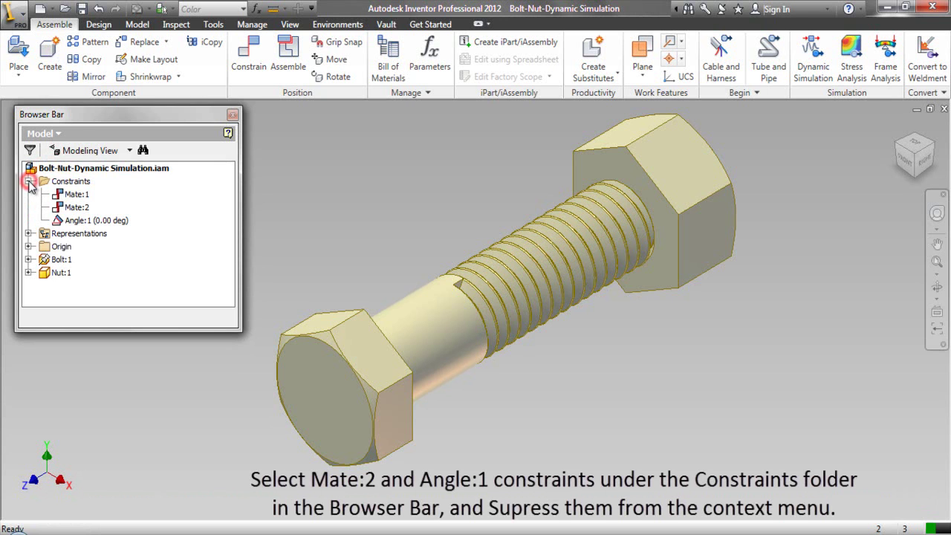
left_click(69, 209)
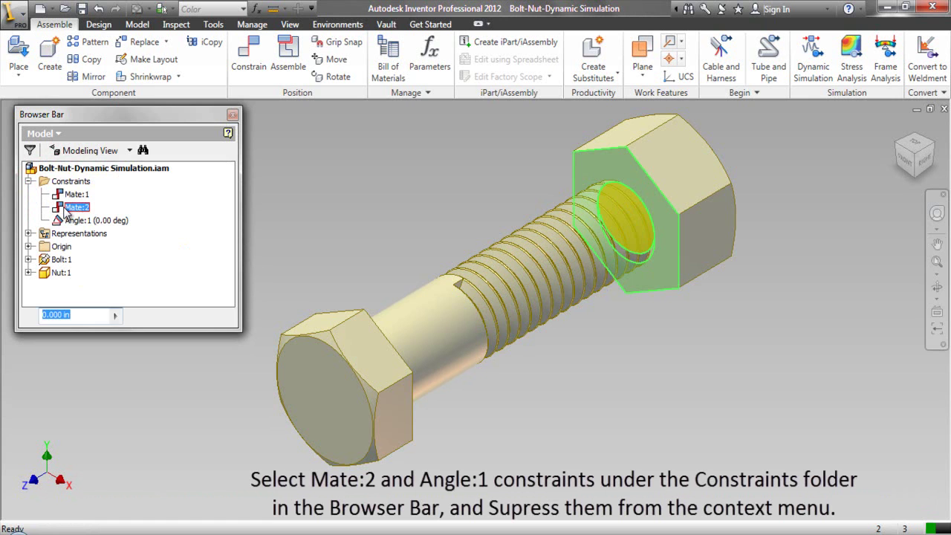
left_click(72, 221, "ctrl")
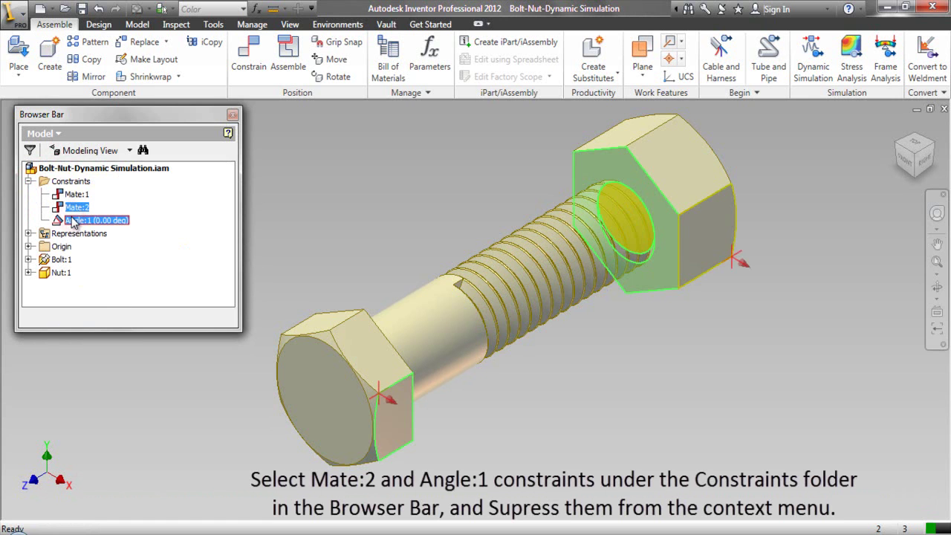
right_click(74, 223)
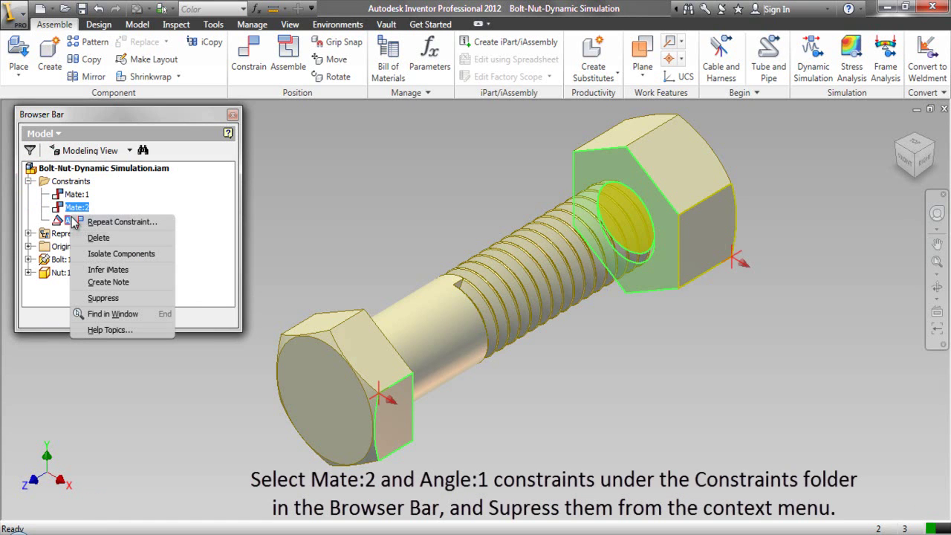
left_click(92, 296)
left_click(141, 362)
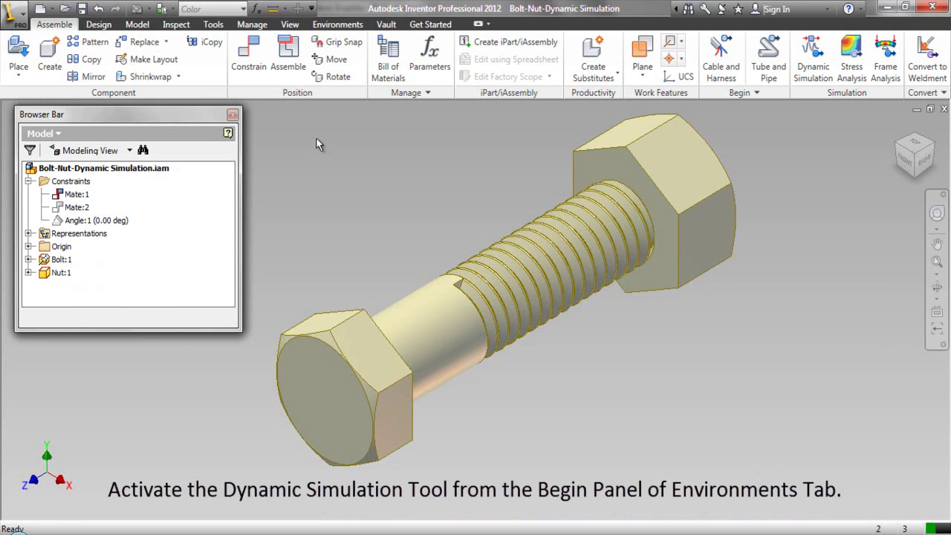
Switch to the Dynamic Simulation environment and start inserting a joint, showing the joint types.
left_click(334, 25)
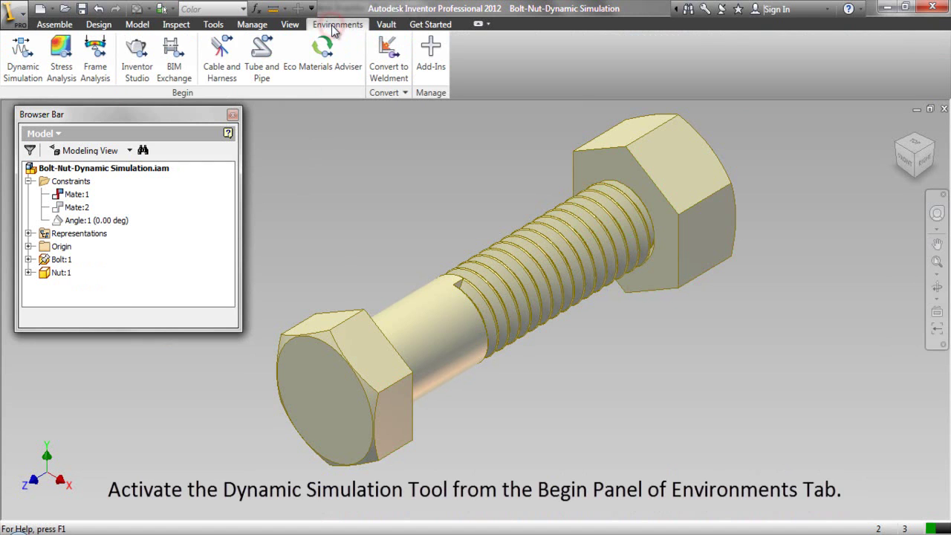
left_click(23, 74)
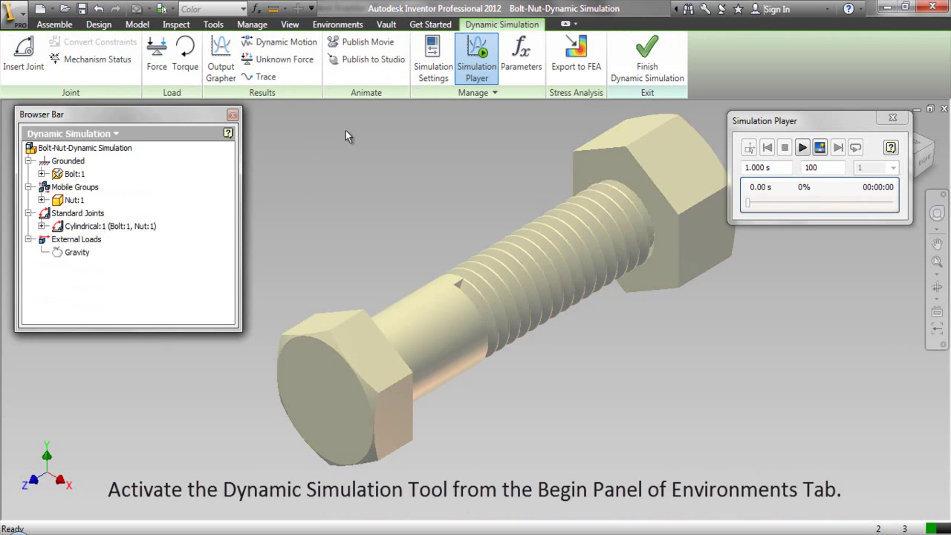
right_click(424, 162)
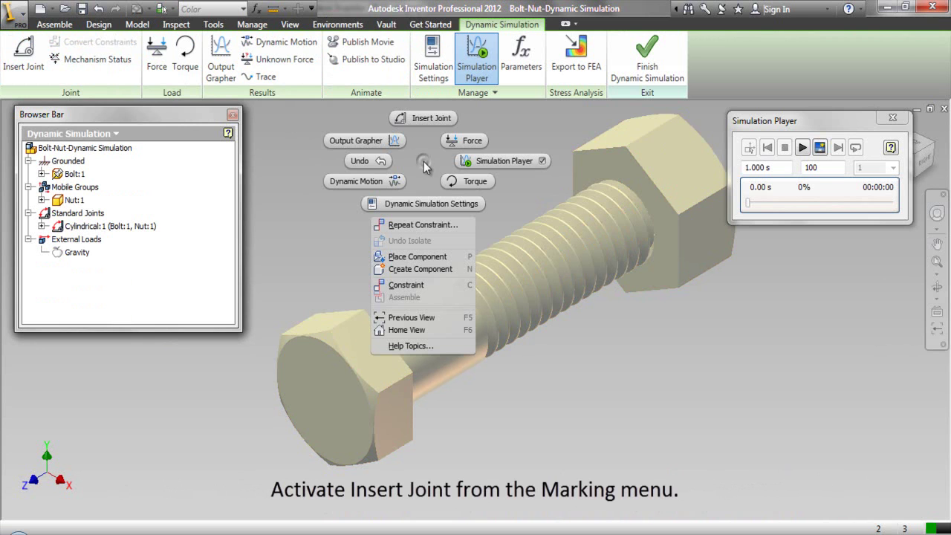
left_click(421, 121)
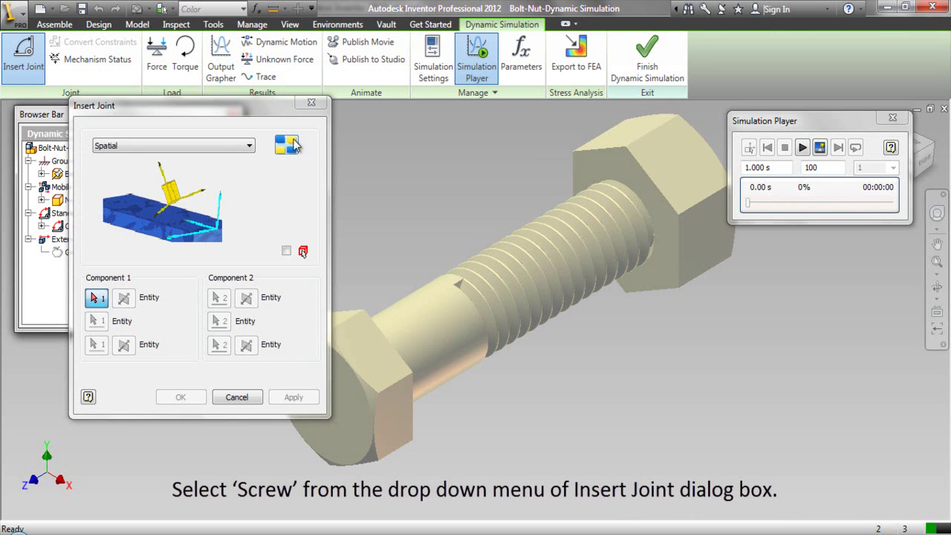
left_click(249, 148)
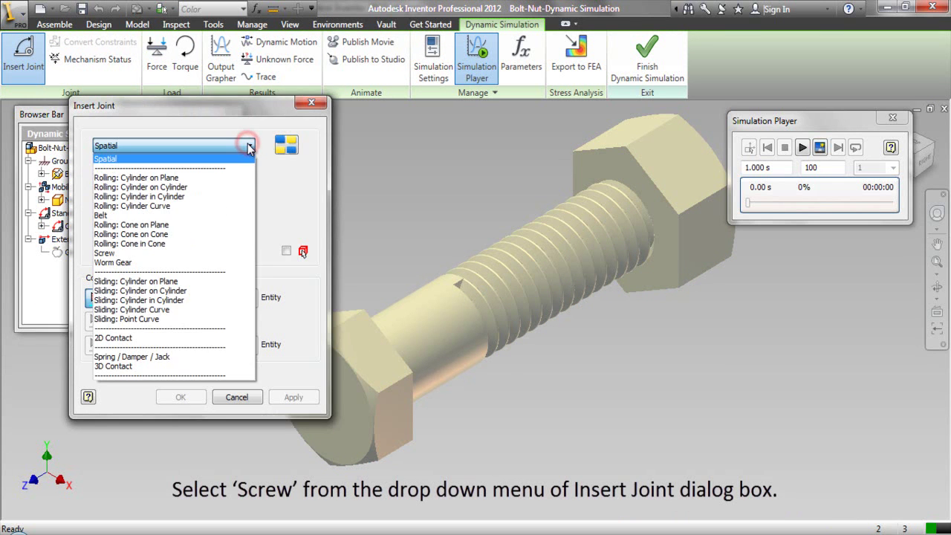
Choose the Screw joint type and pick the bolt head's circular edge for component 1.
left_click(214, 255)
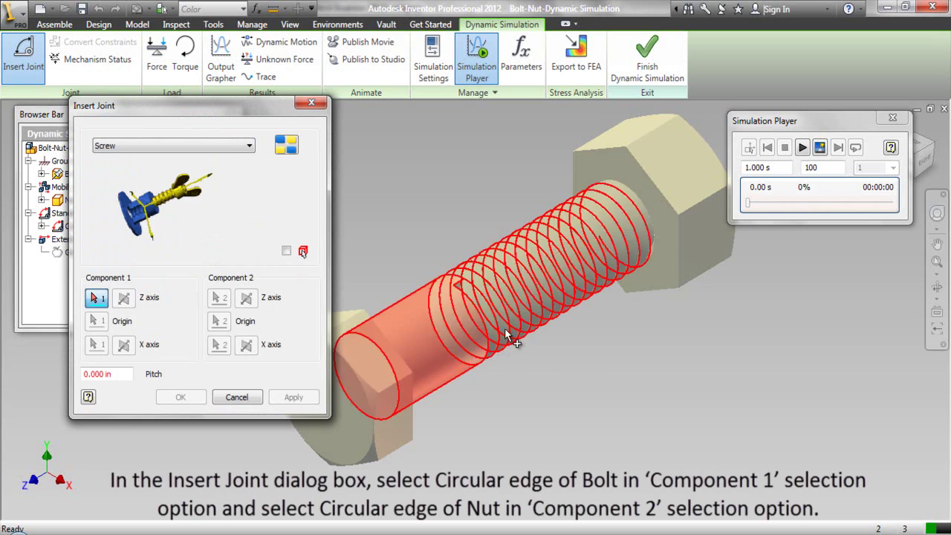
scroll(644, 331, "down", 3)
scroll(543, 340, "up", 5)
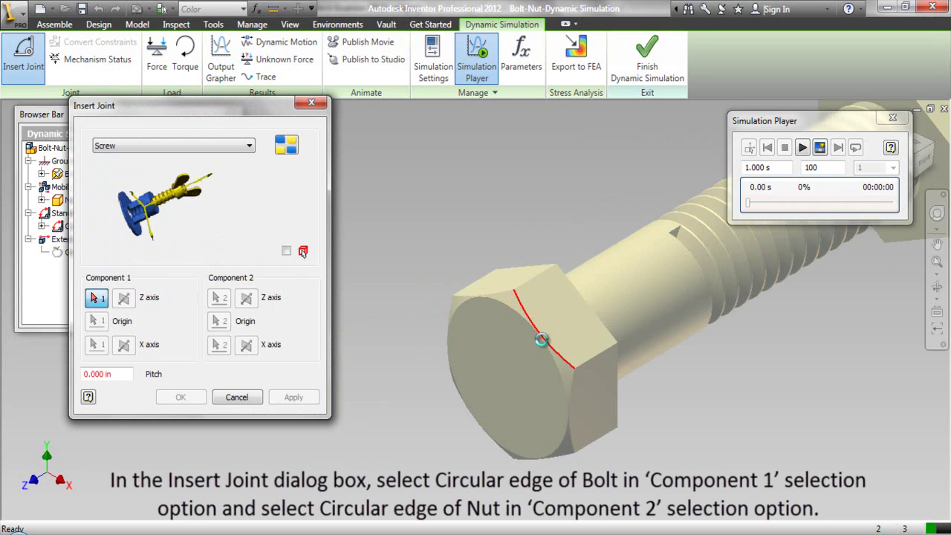
scroll(542, 342, "up", 3)
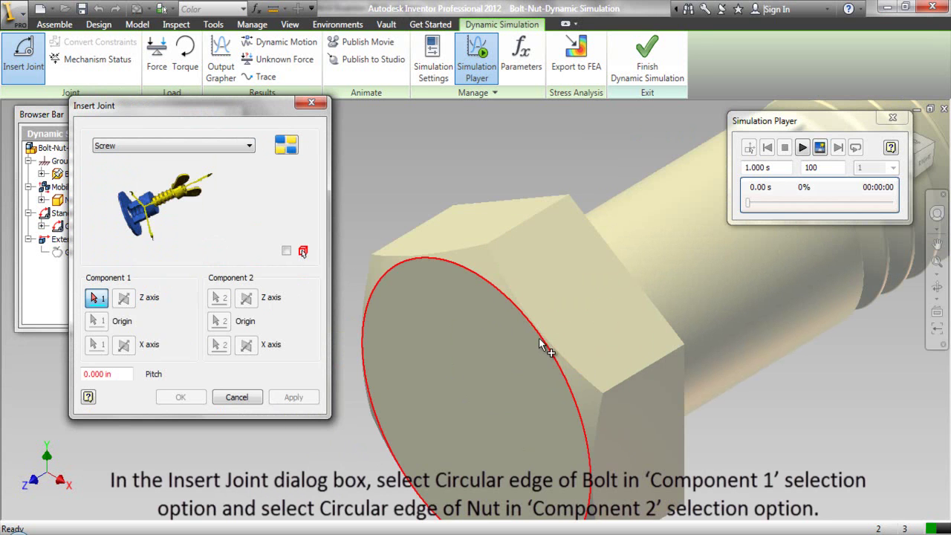
left_click(542, 342)
scroll(401, 372, "down", 5)
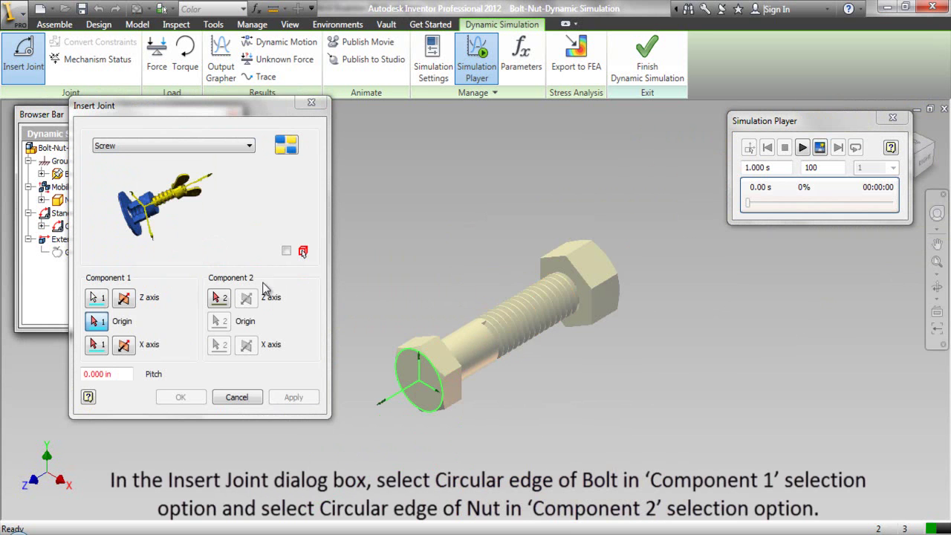
Pick the nut's circular edge for component 2 and enter a pitch of 1/12.
left_click(222, 297)
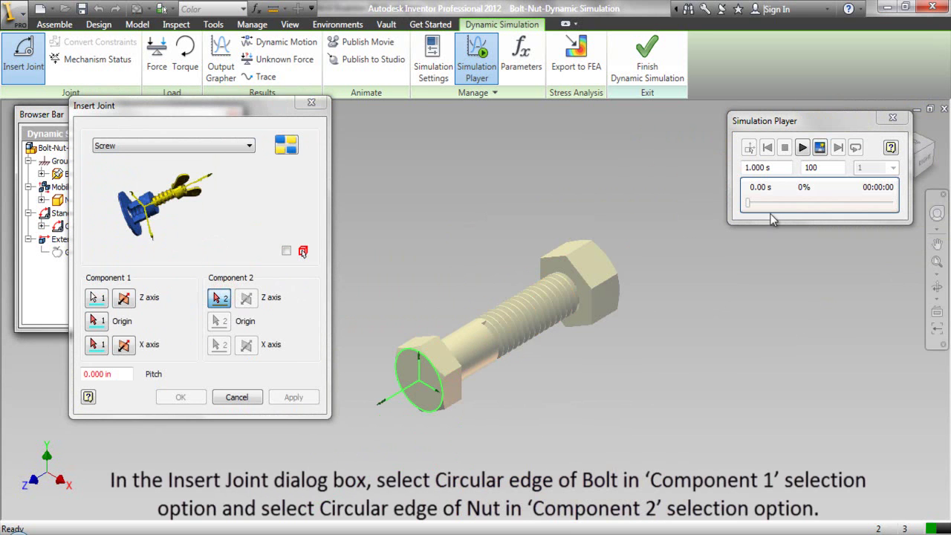
left_click(935, 151)
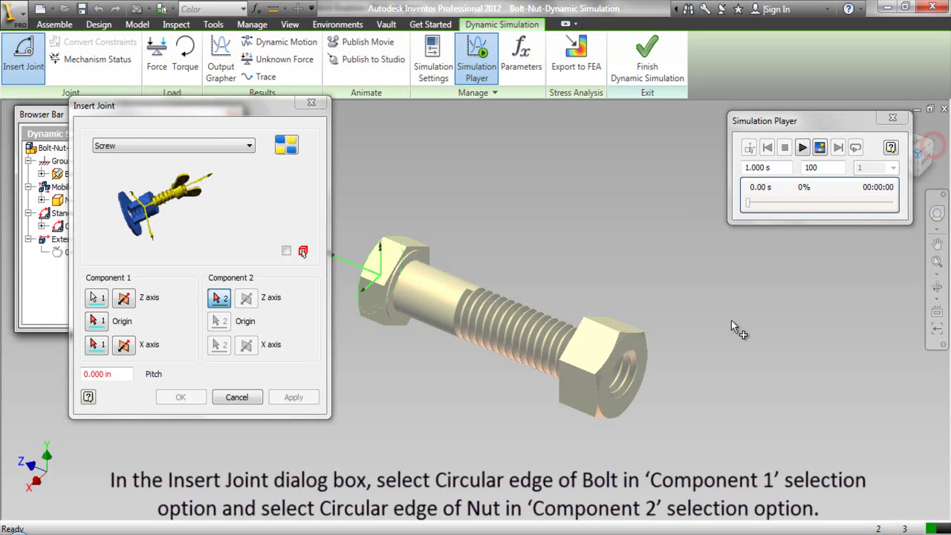
scroll(608, 342, "up", 4)
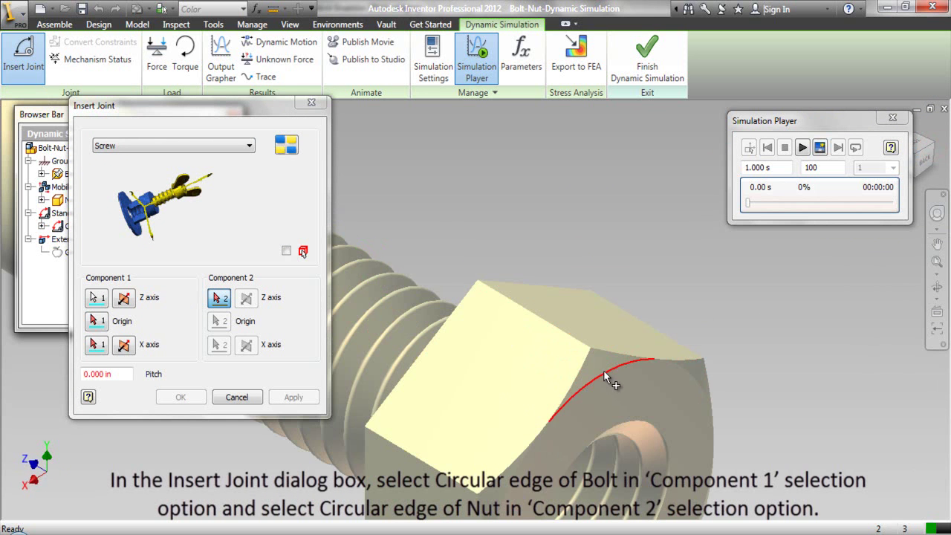
left_click(603, 371)
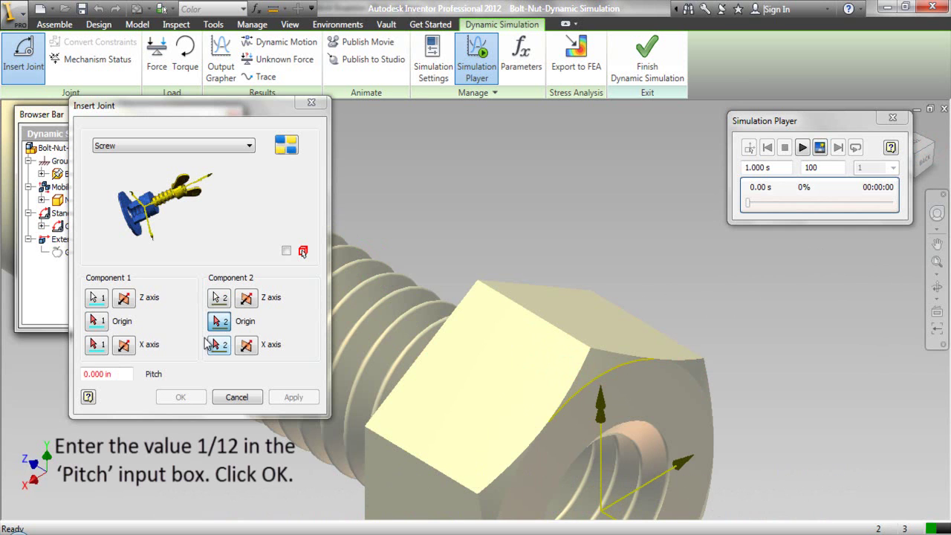
left_click(119, 374)
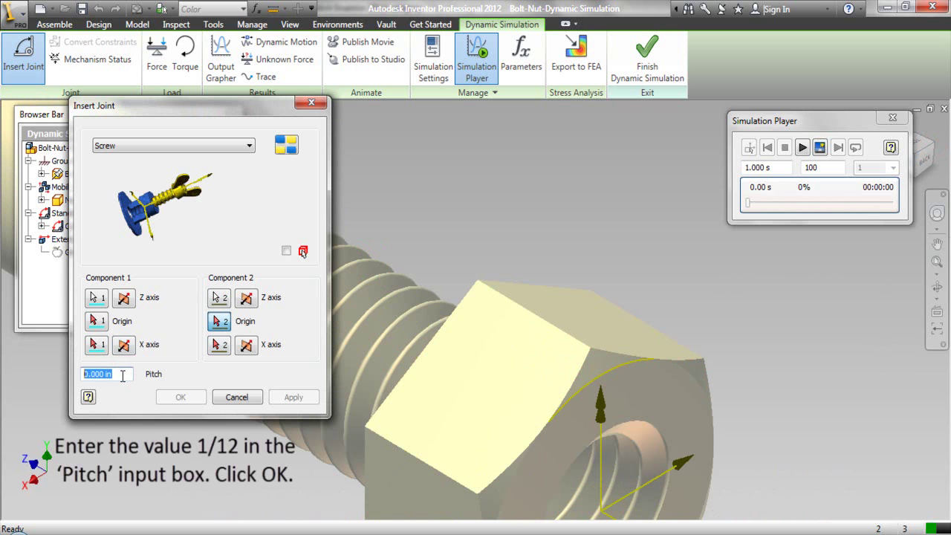
type("1/12")
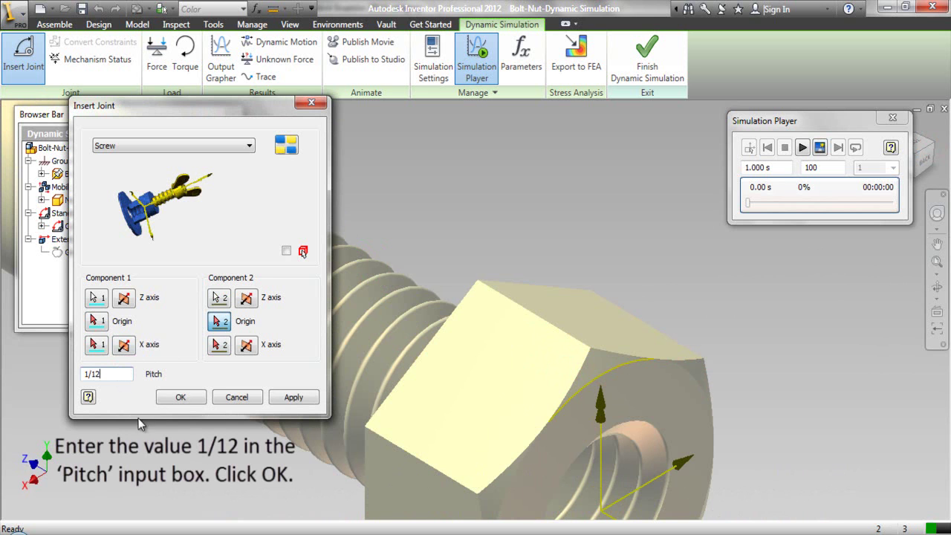
Confirm the screw joint and rewind to the earlier full view of bolt and nut.
left_click(167, 402)
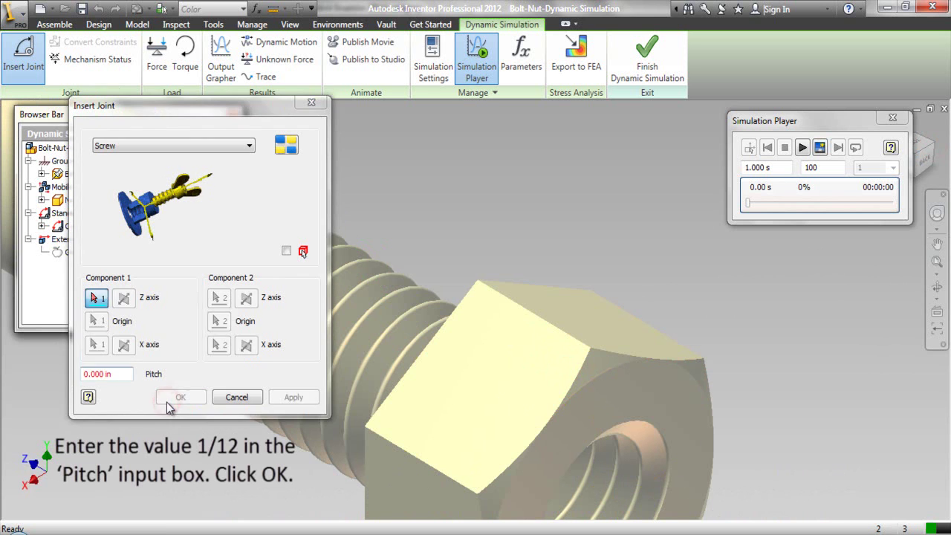
left_click(937, 214)
left_click_drag(847, 277, 800, 276)
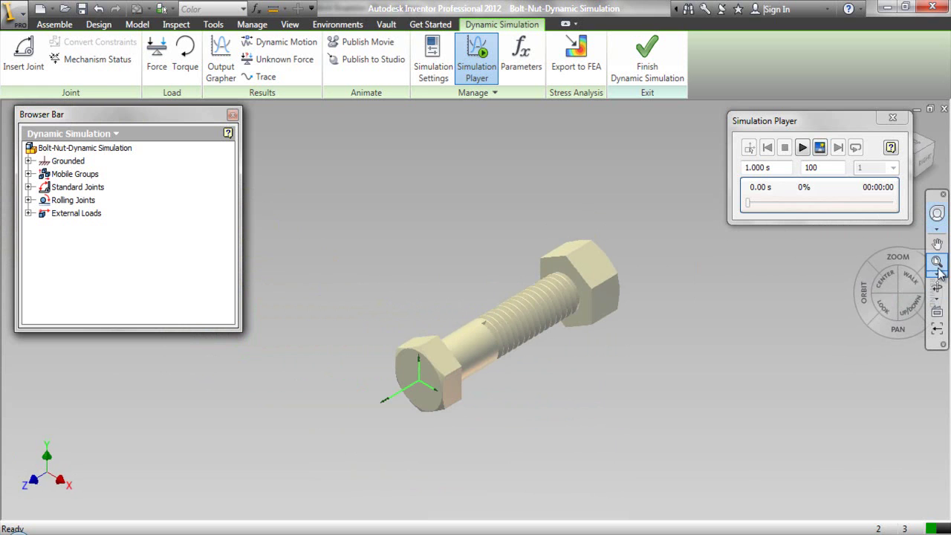
Zoom in so the bolt and nut appear larger in the view.
left_click(937, 243)
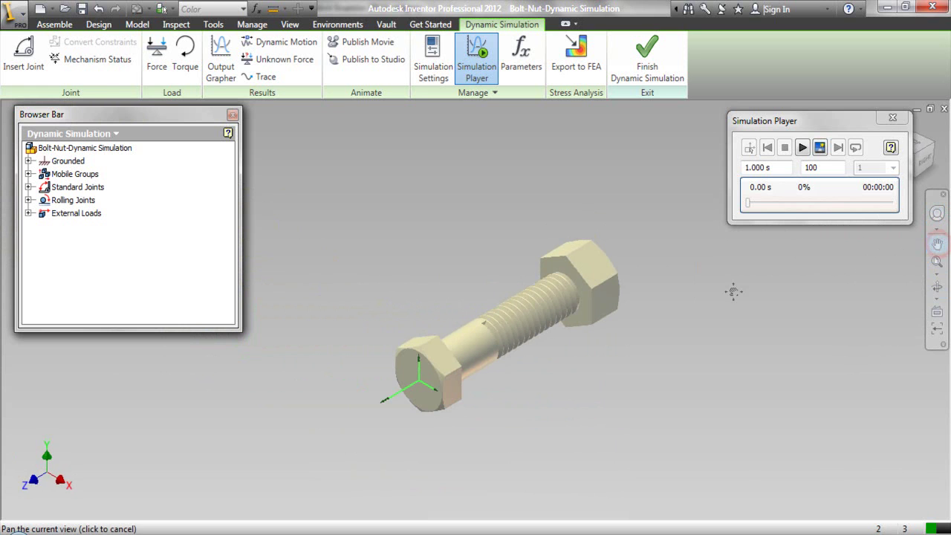
right_click(733, 292)
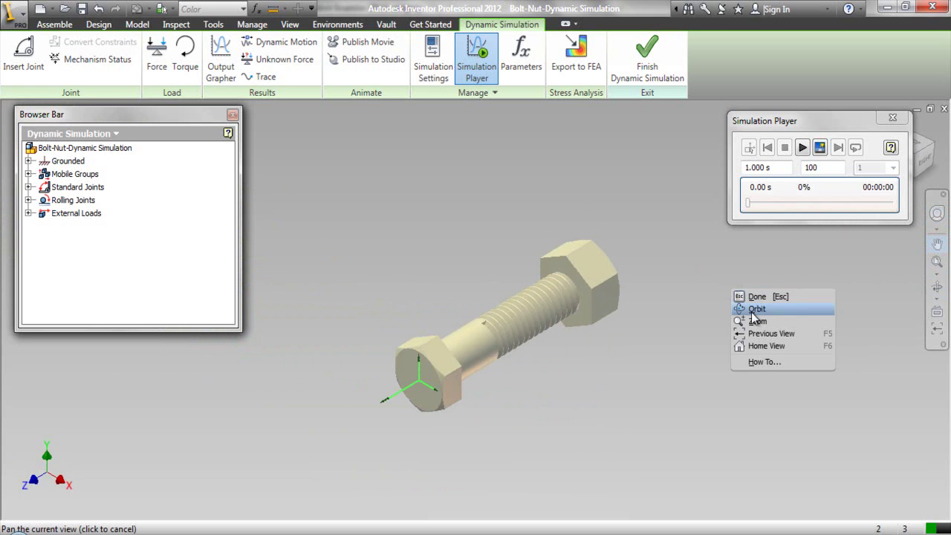
left_click(757, 321)
left_click_drag(755, 321, 766, 357)
right_click(762, 349)
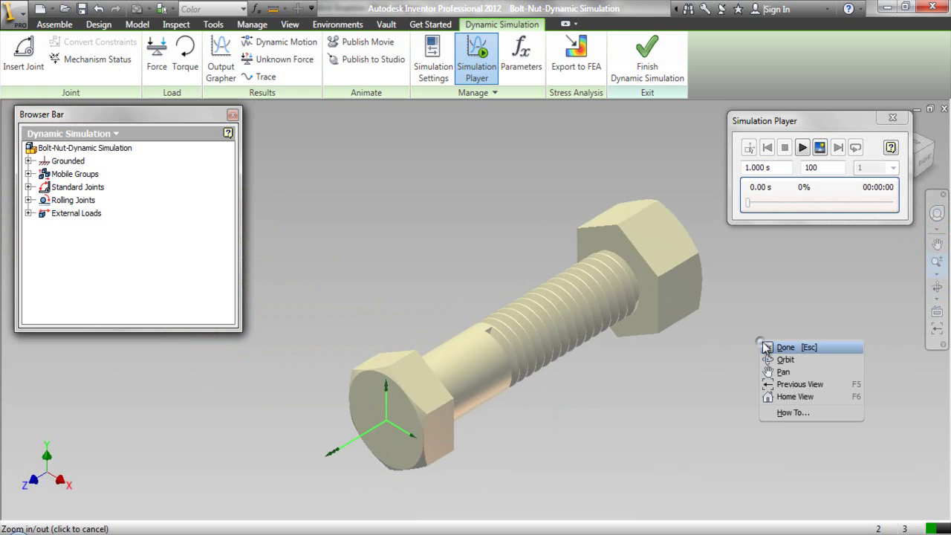
left_click(770, 345)
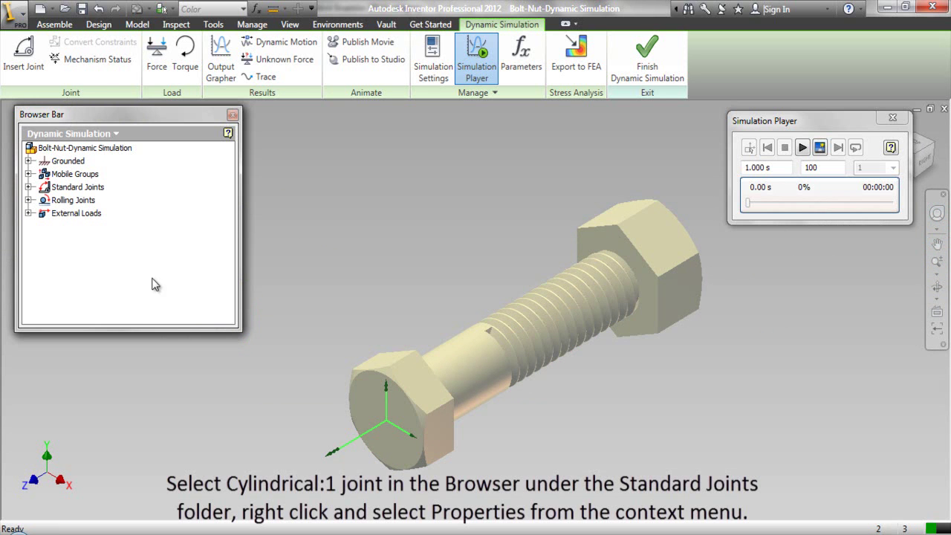
Expand Standard Joints and bring up Properties for the Cylindrical:1 (Bolt:1, Nut:1) joint.
left_click(28, 187)
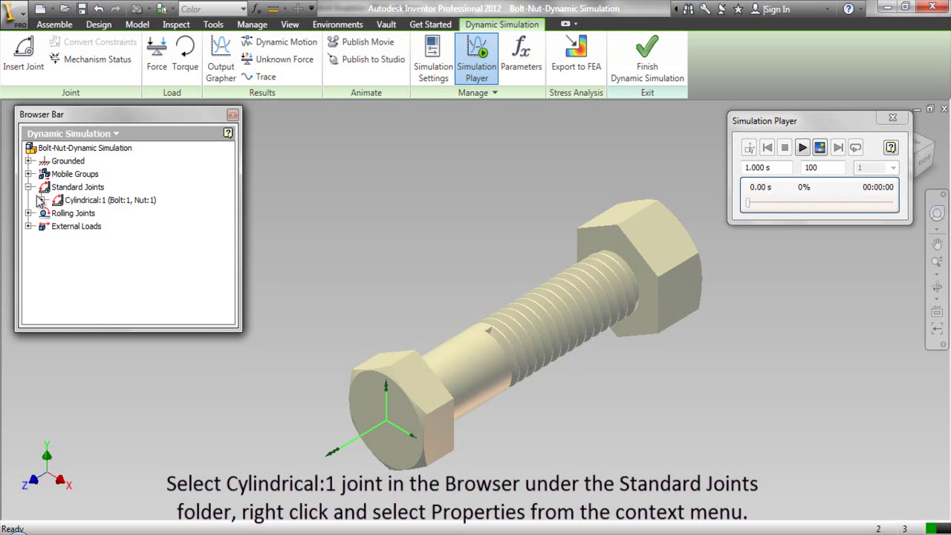
left_click(73, 201)
right_click(73, 201)
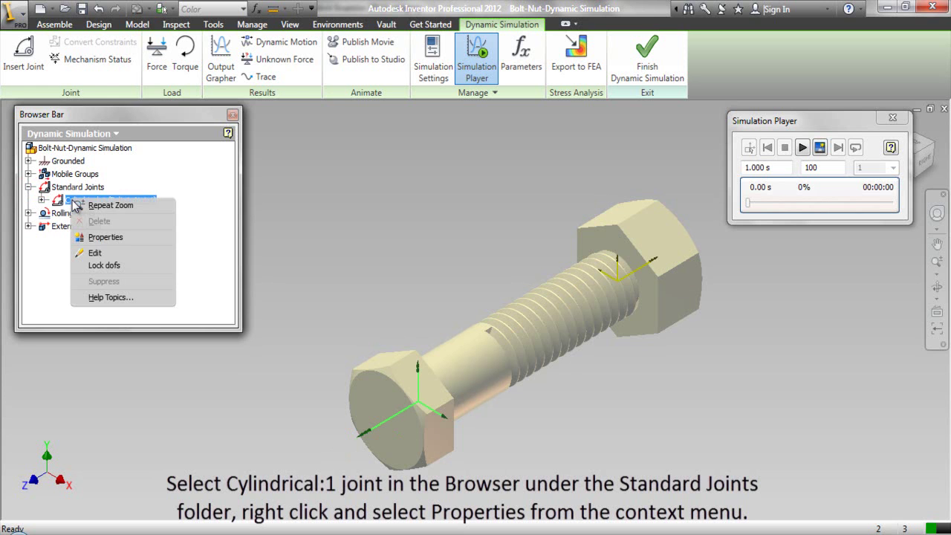
left_click(94, 238)
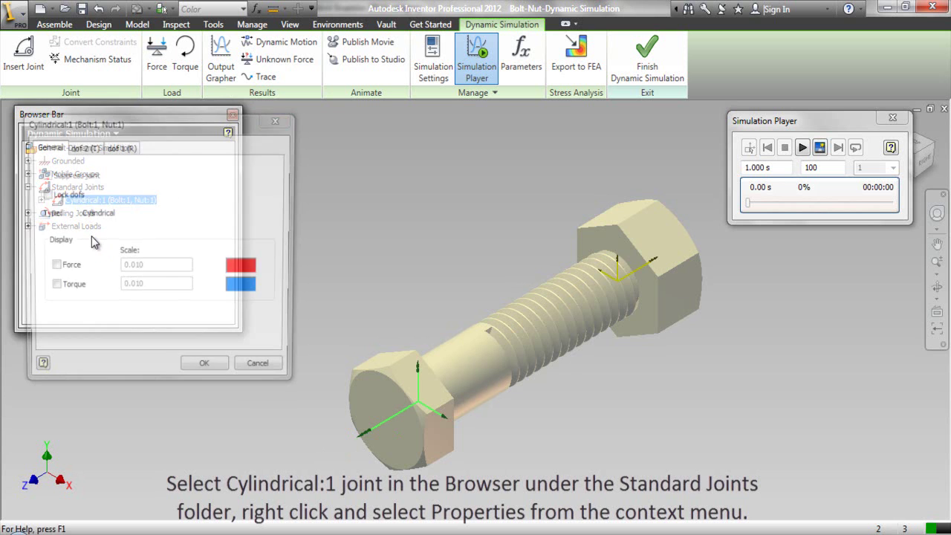
Impose a constant 360*12 (4320 deg/s) velocity on the joint's dof 1 (R) rotation.
left_click(227, 354)
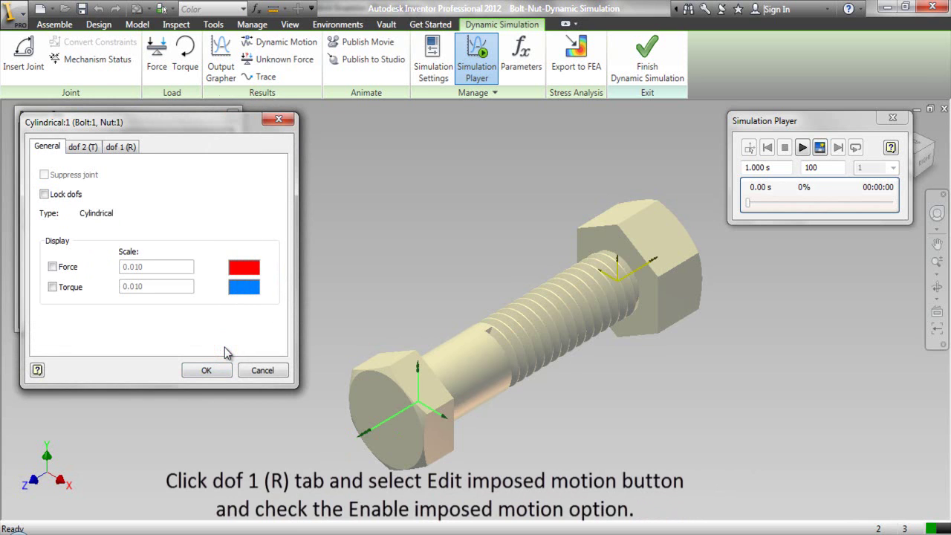
left_click(130, 148)
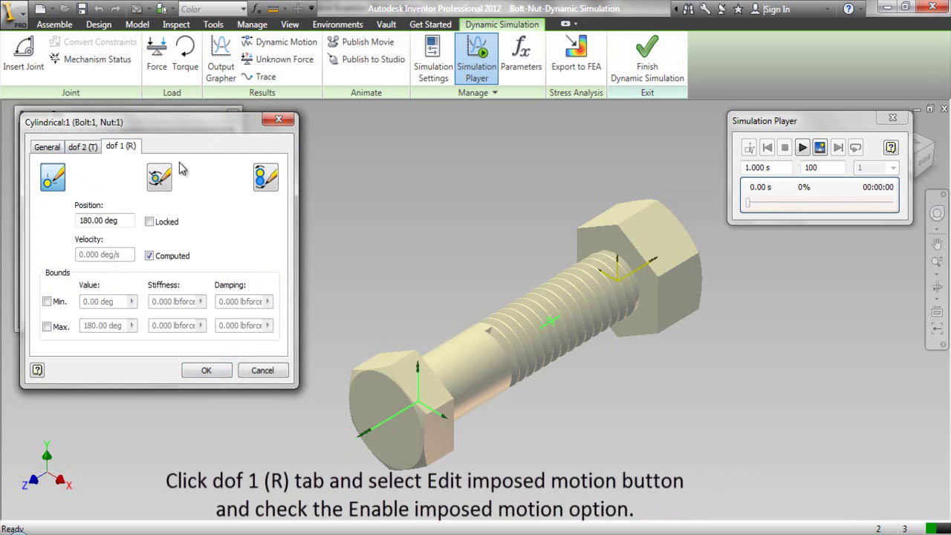
left_click(260, 185)
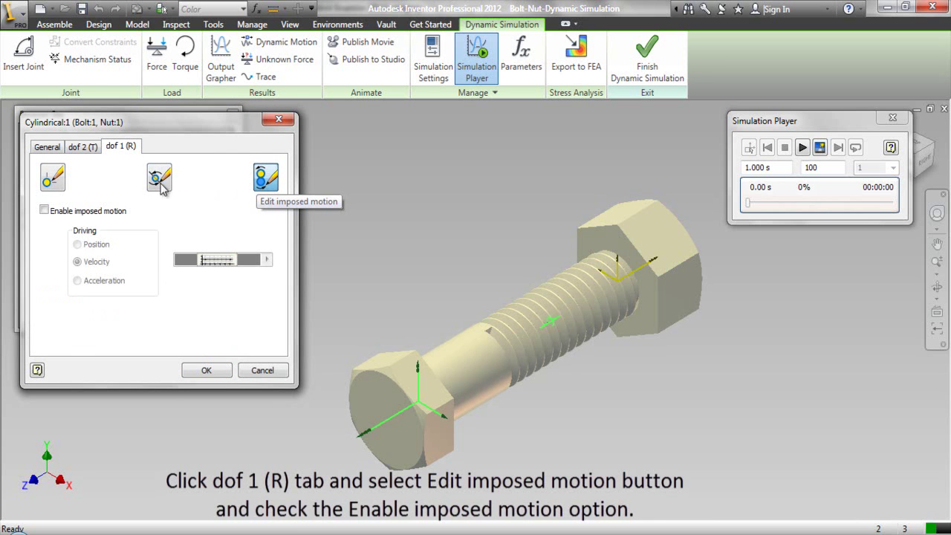
left_click(45, 212)
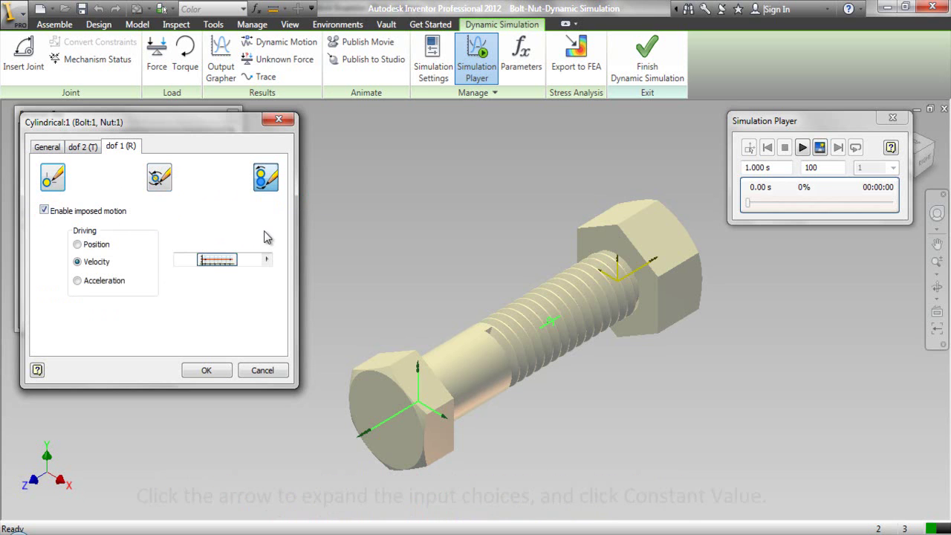
left_click(267, 259)
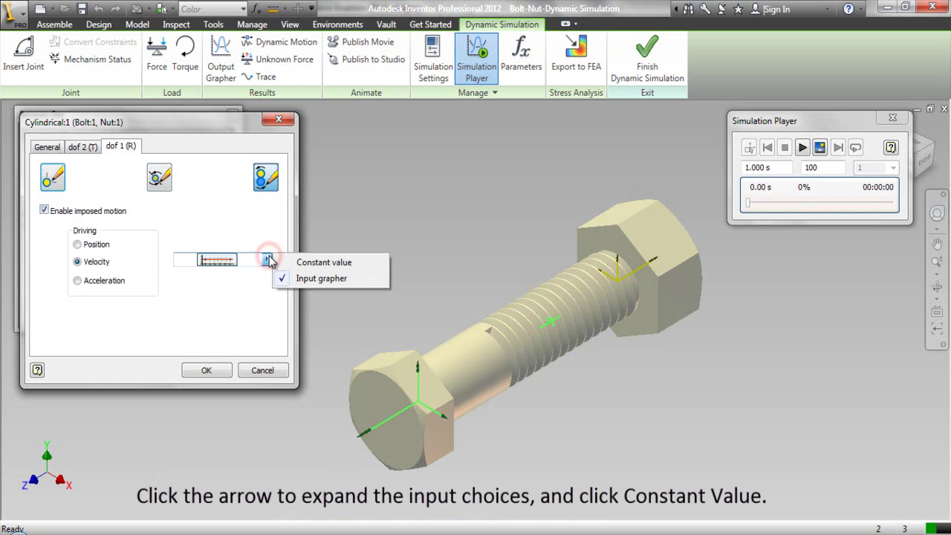
left_click(285, 263)
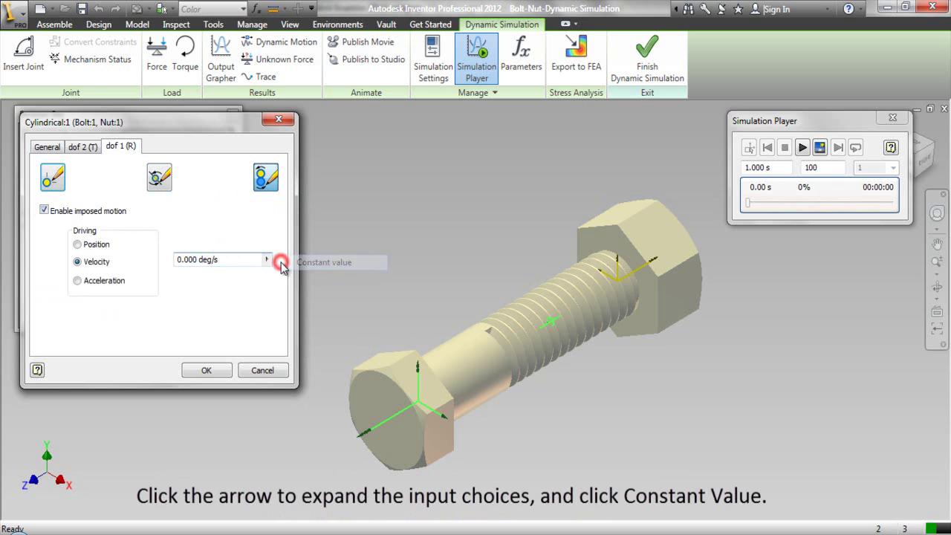
left_click(222, 260)
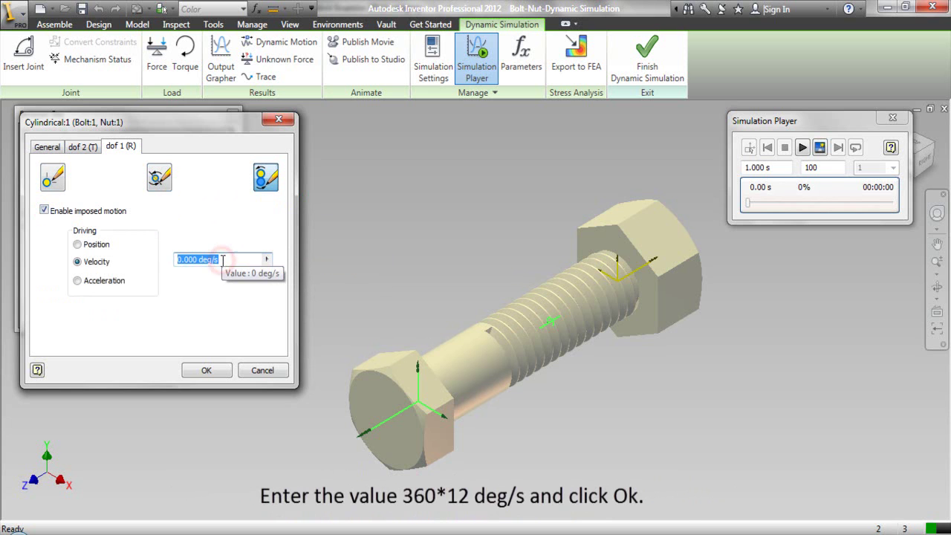
type("36")
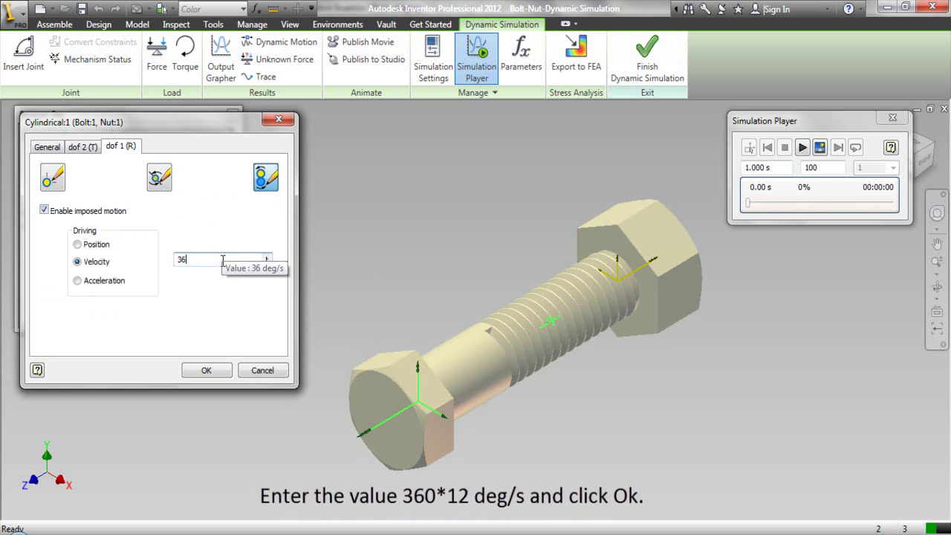
type("0*12")
left_click(213, 372)
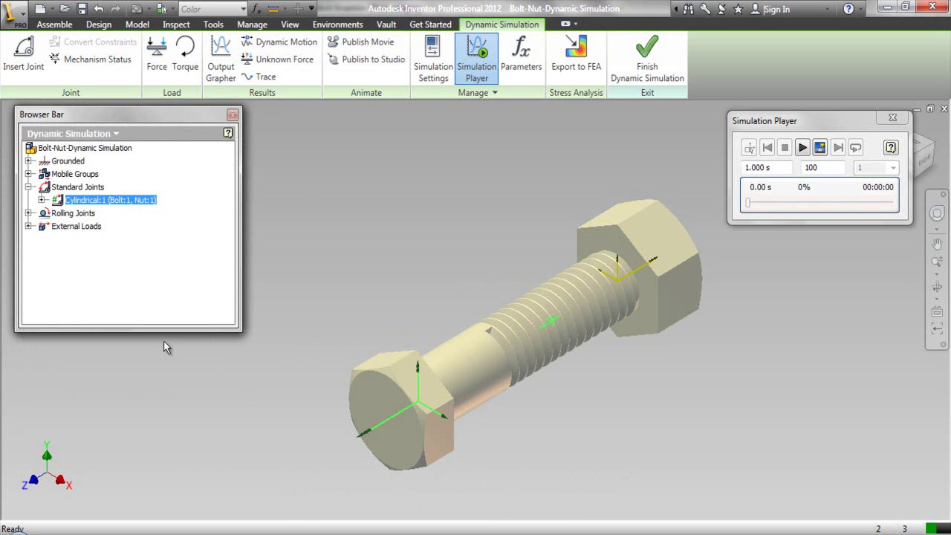
Expand the Grounded group and edit the Bolt:1 part.
left_click(28, 187)
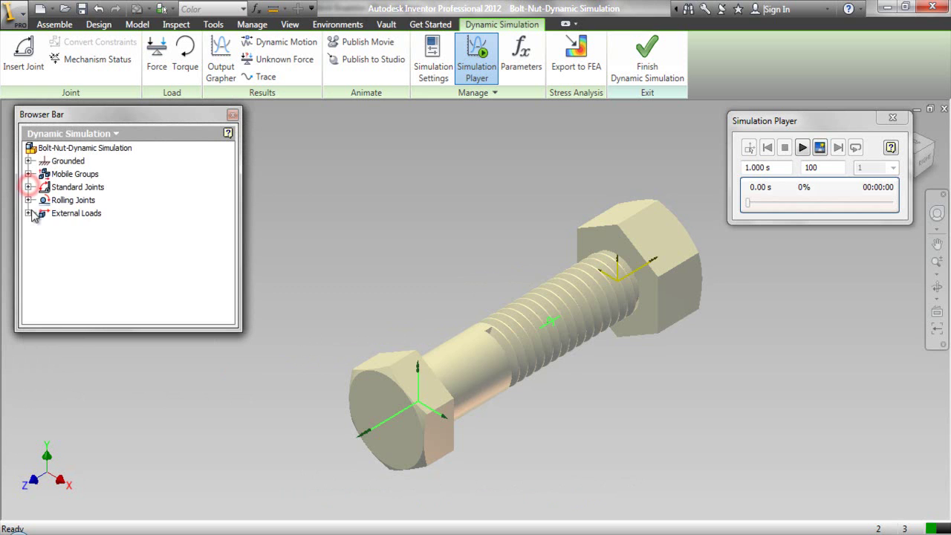
left_click(71, 214)
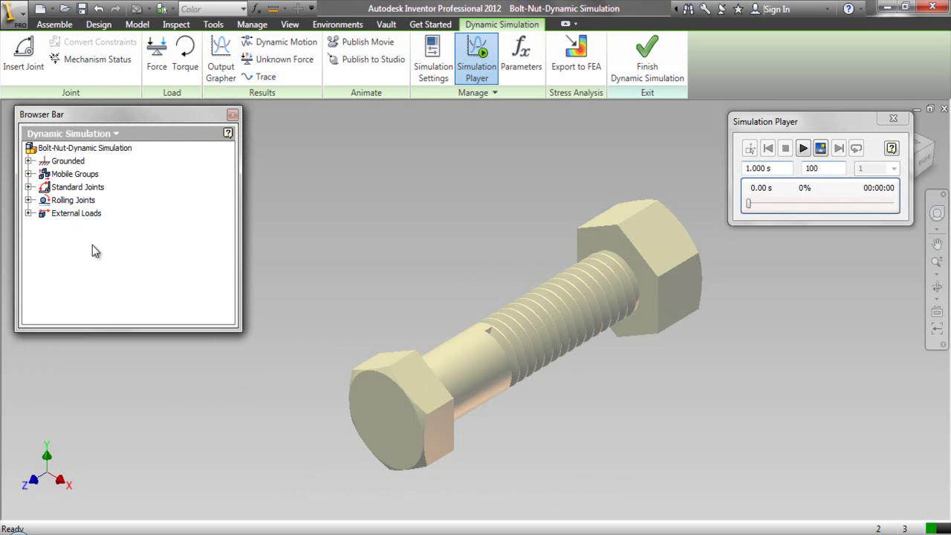
left_click(28, 160)
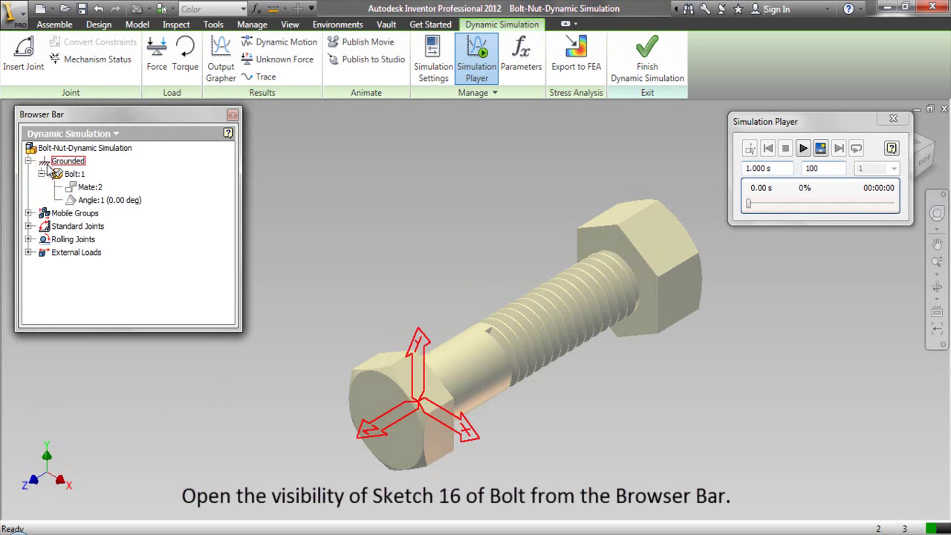
double_click(61, 174)
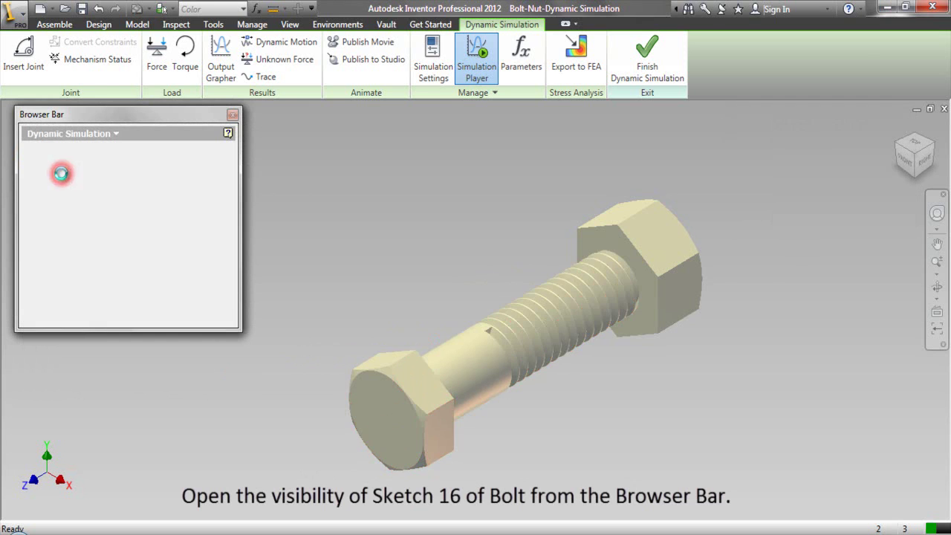
left_click_drag(230, 215, 233, 251)
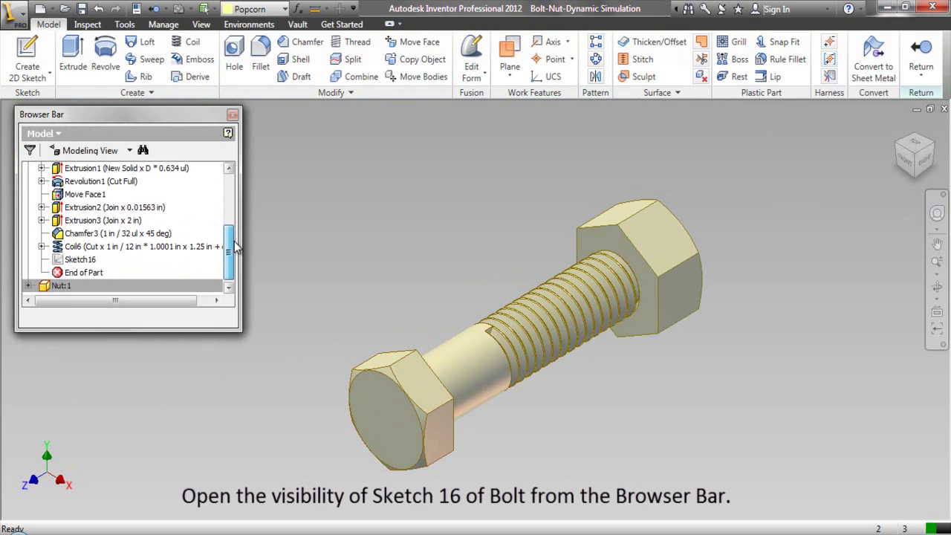
Make Sketch16 visible with its 1.00000 dimension and return to the simulation.
right_click(92, 260)
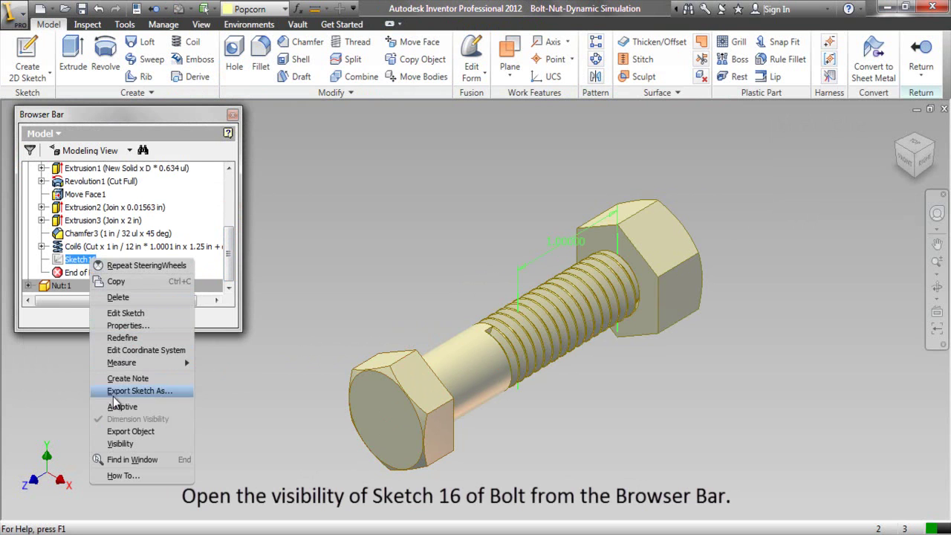
left_click(121, 443)
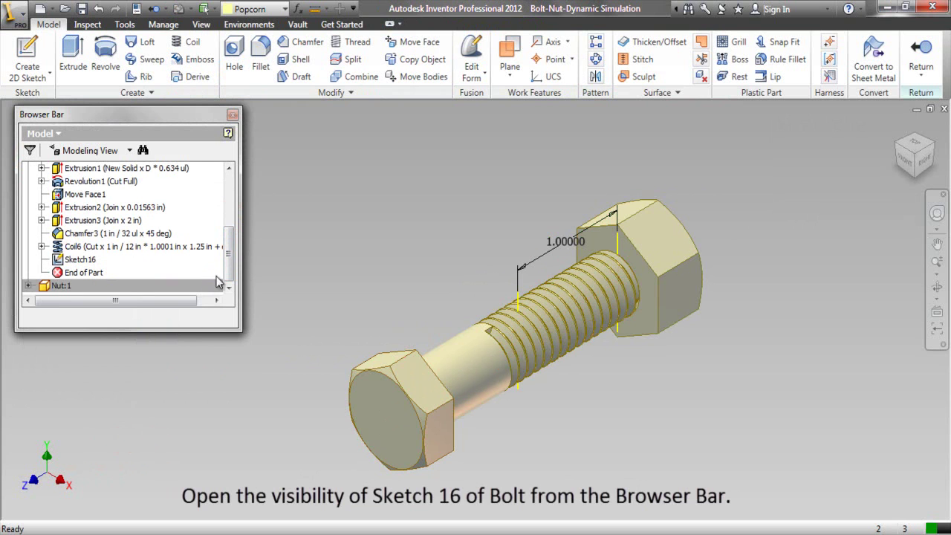
left_click_drag(231, 260, 232, 227)
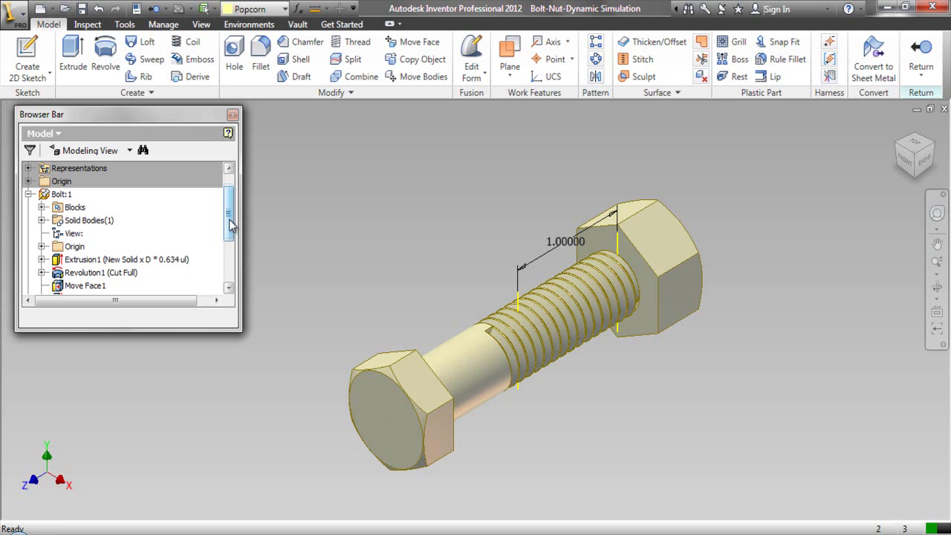
left_click(154, 10)
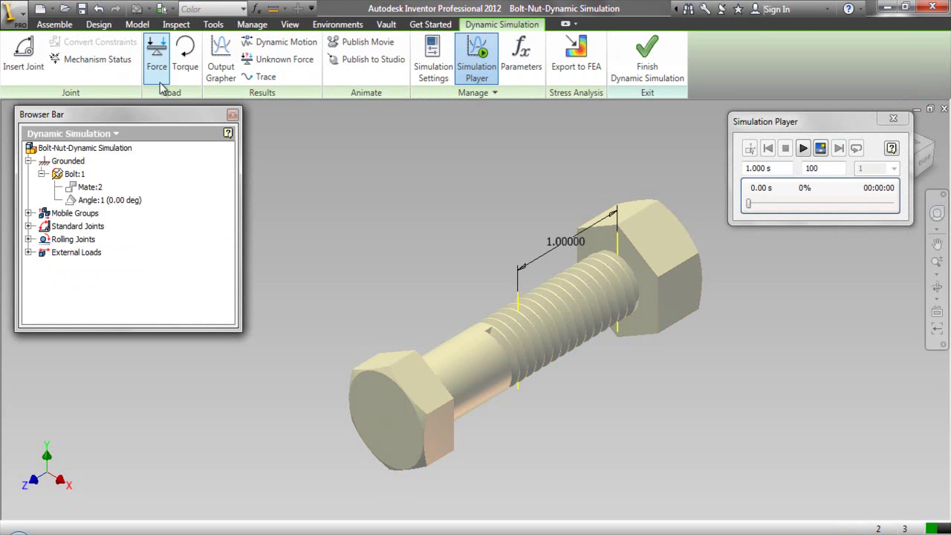
Change the Simulation Player image count from 100 to 1000.
left_click(42, 174)
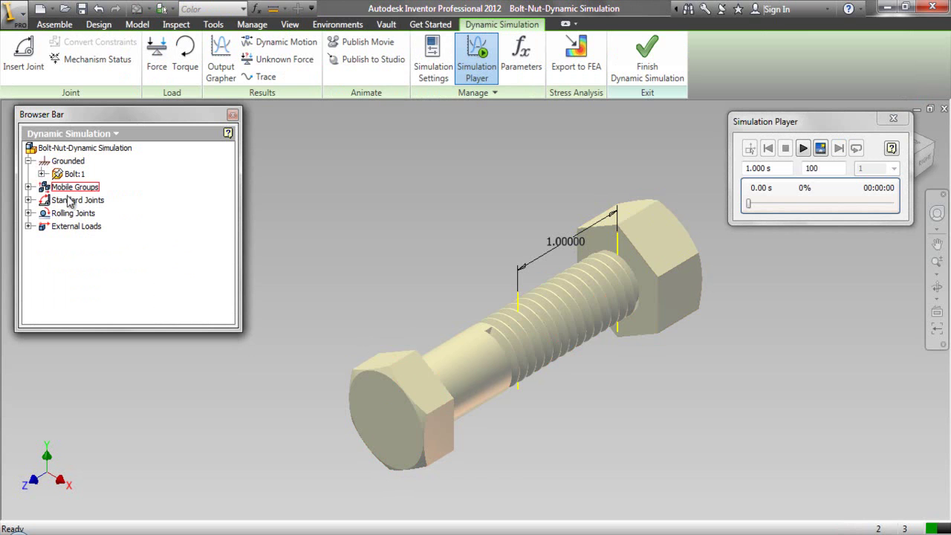
left_click(818, 169)
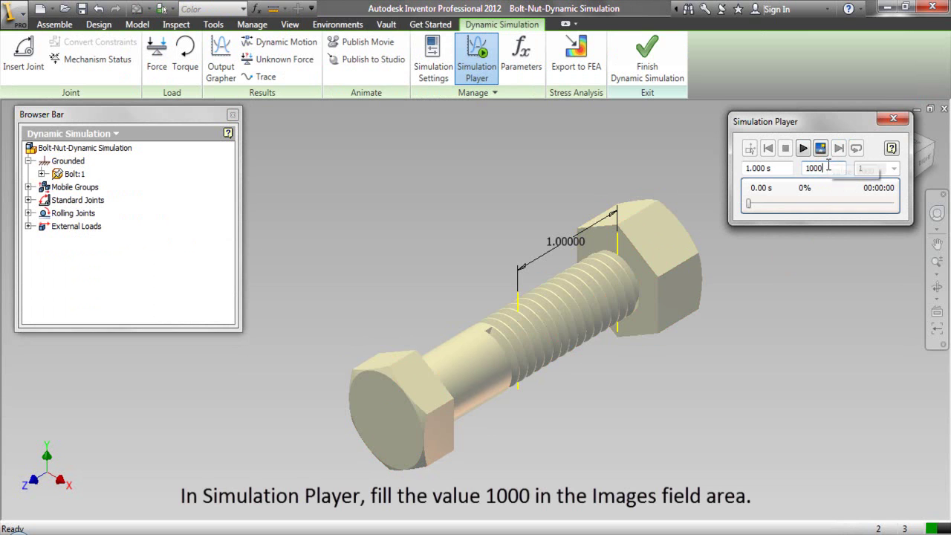
type("1000")
left_click(794, 313)
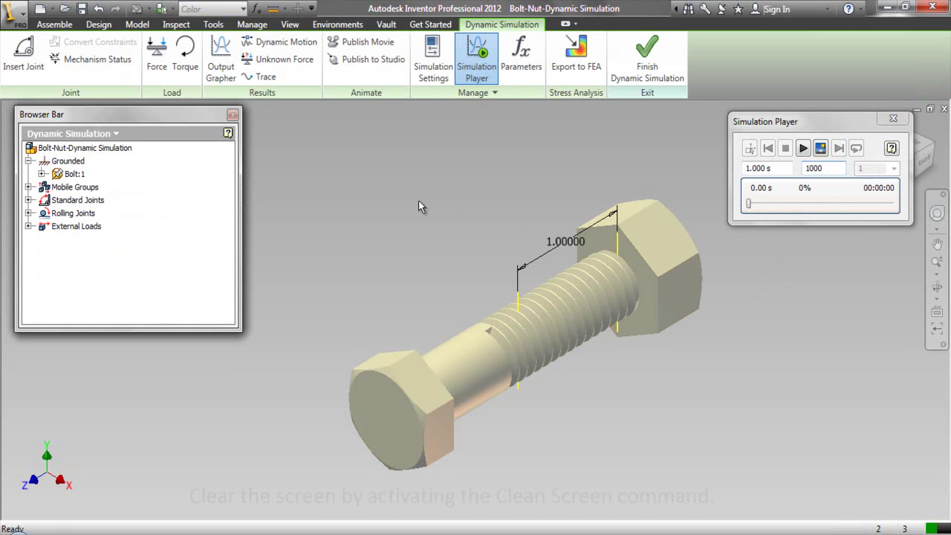
Turn on Clean Screen and move the Simulation Player to the top left.
left_click(289, 26)
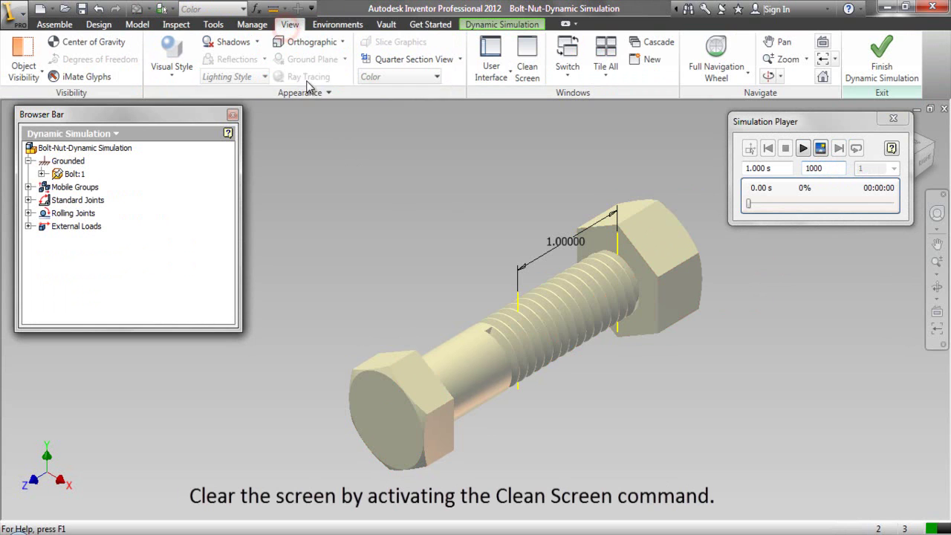
left_click(529, 74)
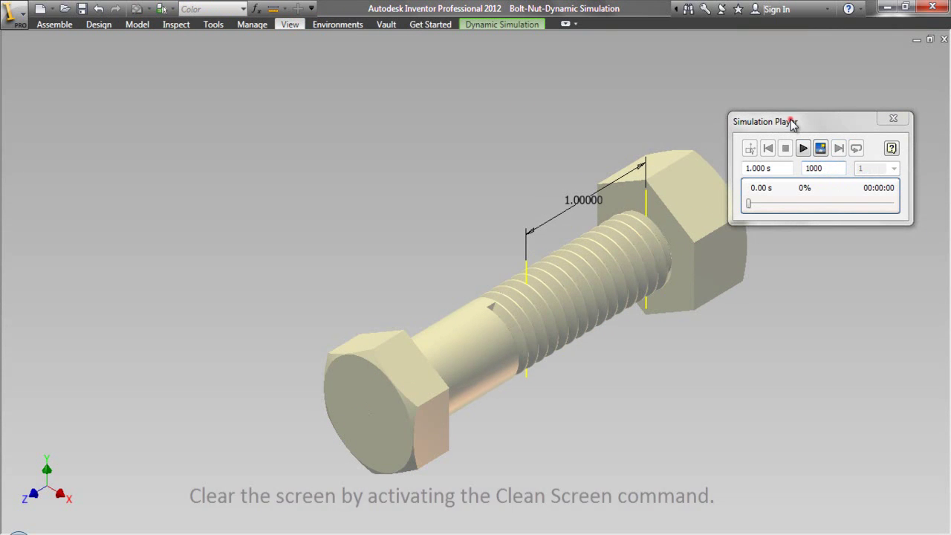
left_click_drag(789, 122, 76, 52)
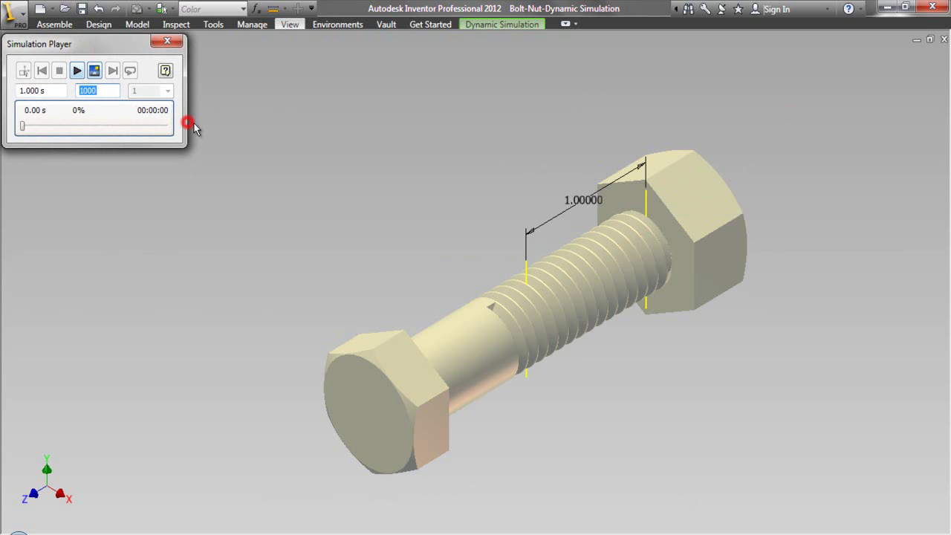
Pan and zoom to frame the bolt and nut larger in the view.
left_click(936, 191)
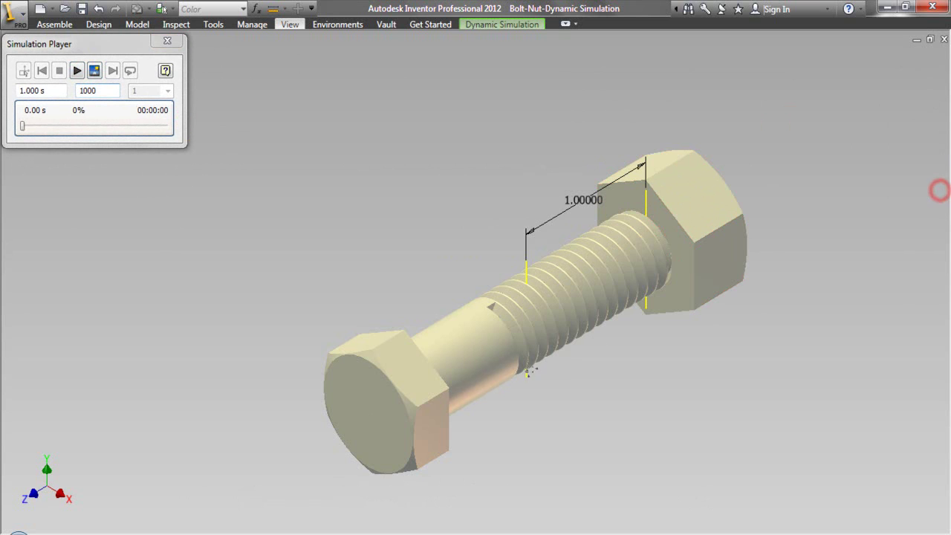
left_click_drag(576, 377, 460, 389)
right_click(439, 344)
left_click(459, 371)
right_click(459, 390)
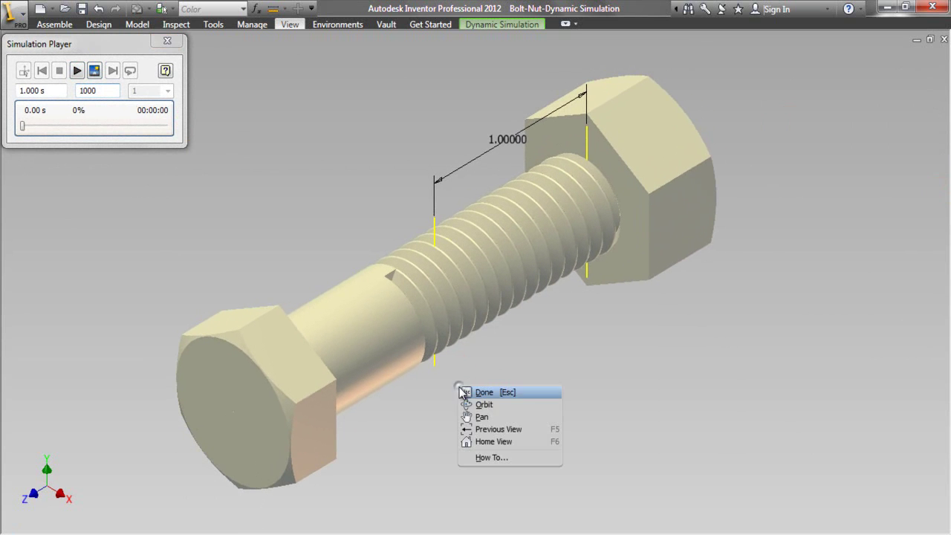
left_click(484, 417)
left_click_drag(484, 416, 502, 405)
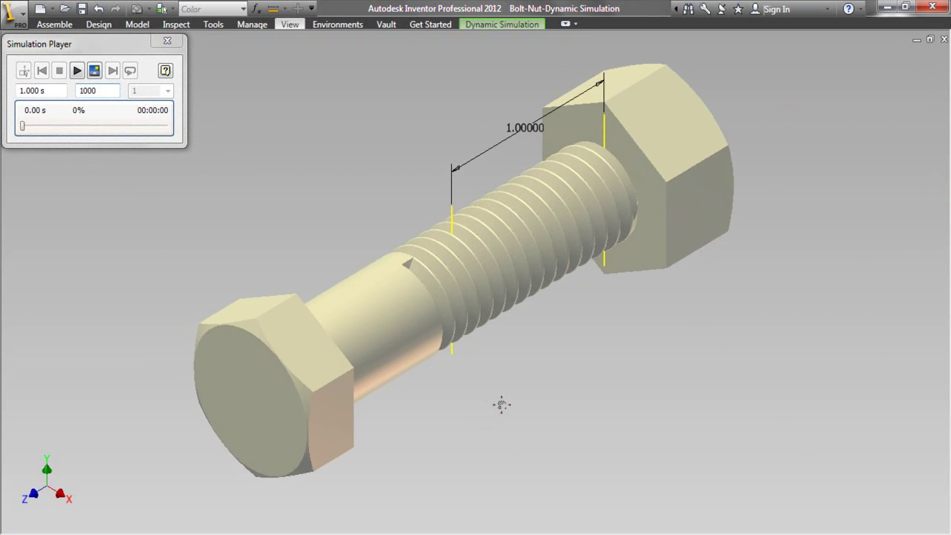
right_click(370, 190)
left_click(379, 196)
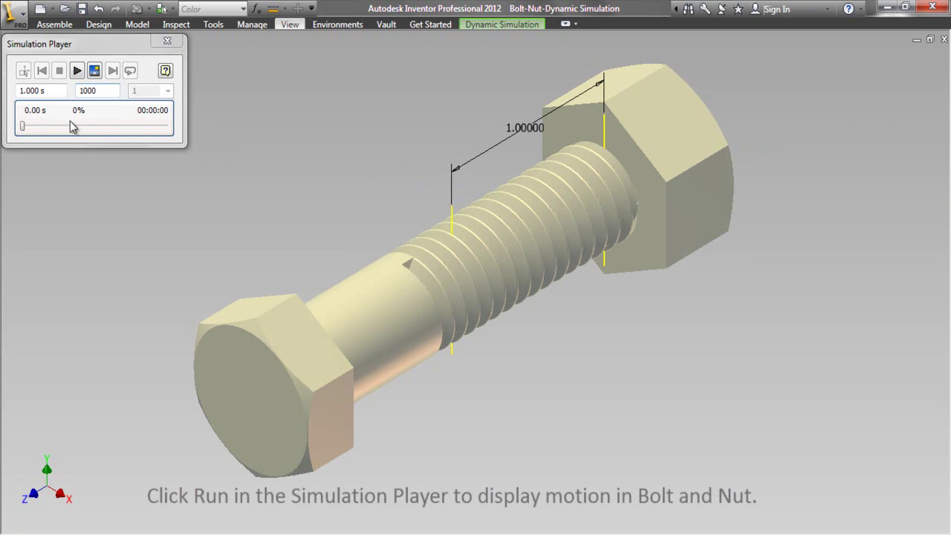
Run the simulation to 1.000 s and check the nut's 1-inch travel from side and Home views.
left_click(76, 71)
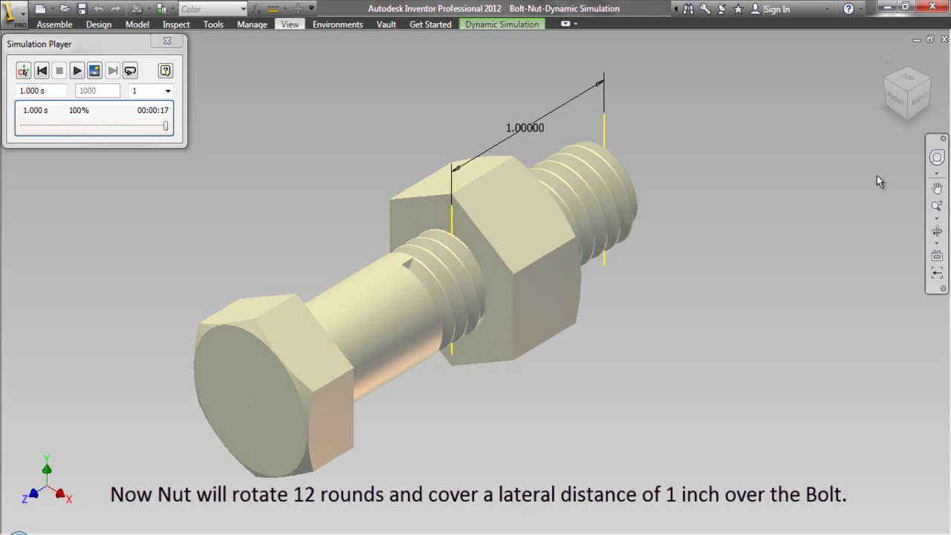
left_click(919, 102)
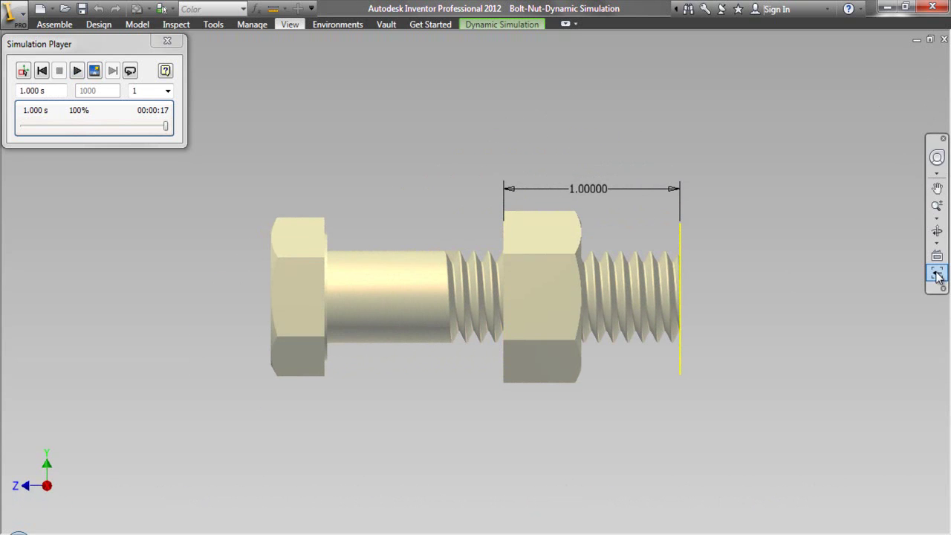
left_click(937, 275)
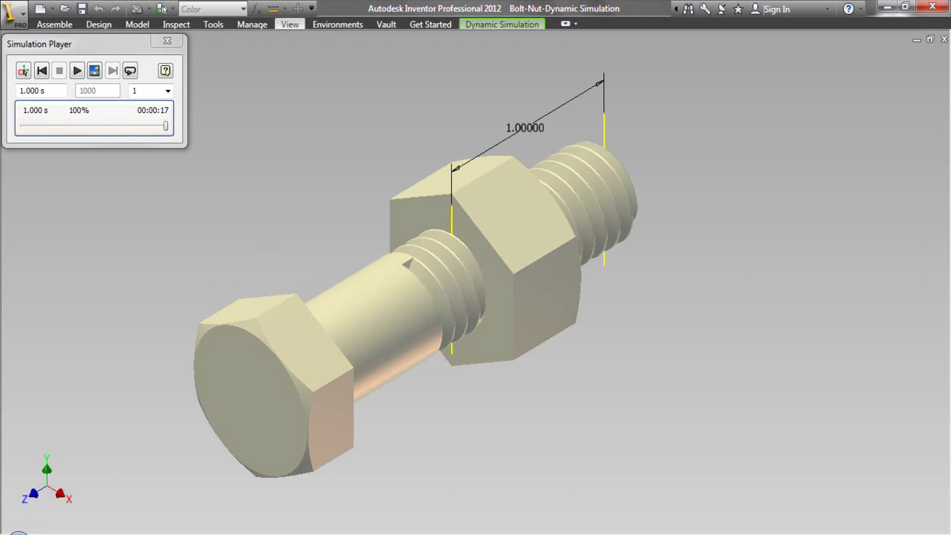